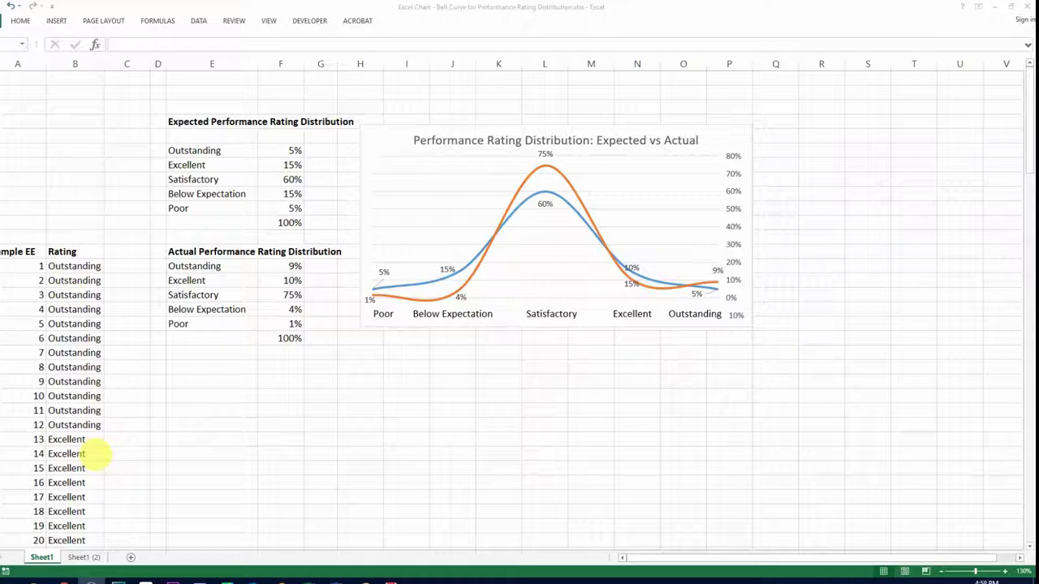
Review the sample employee ratings, the actual rating distribution table and the finished bell curve chart on Sheet1
{"action": "left_click", "coordinate": [28, 280]}
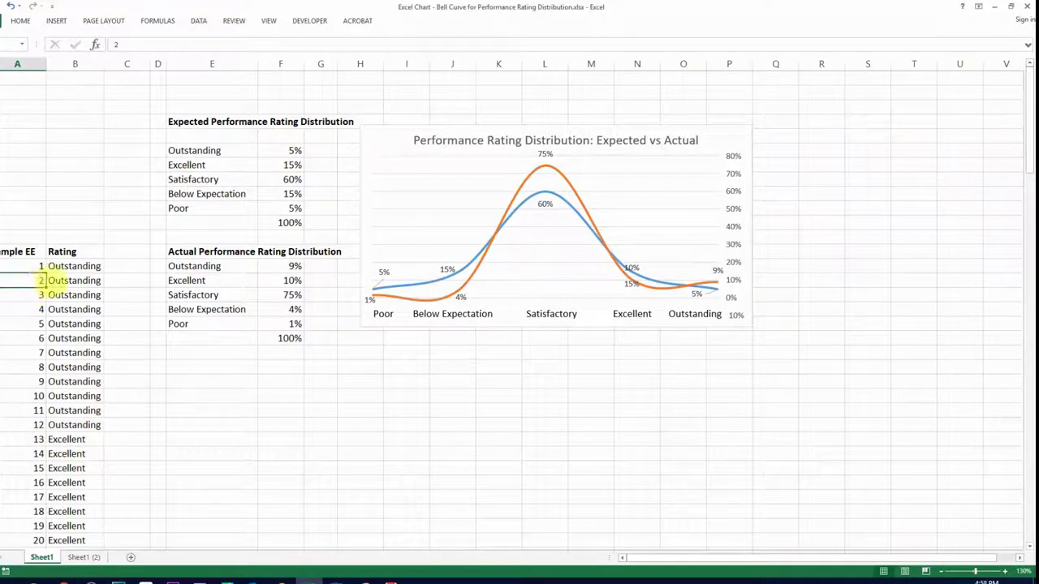
{"action": "left_click", "coordinate": [73, 295]}
{"action": "scroll", "coordinate": [65, 302], "scroll_direction": "down", "scroll_amount": 3}
{"action": "scroll", "coordinate": [61, 297], "scroll_direction": "down", "scroll_amount": 8}
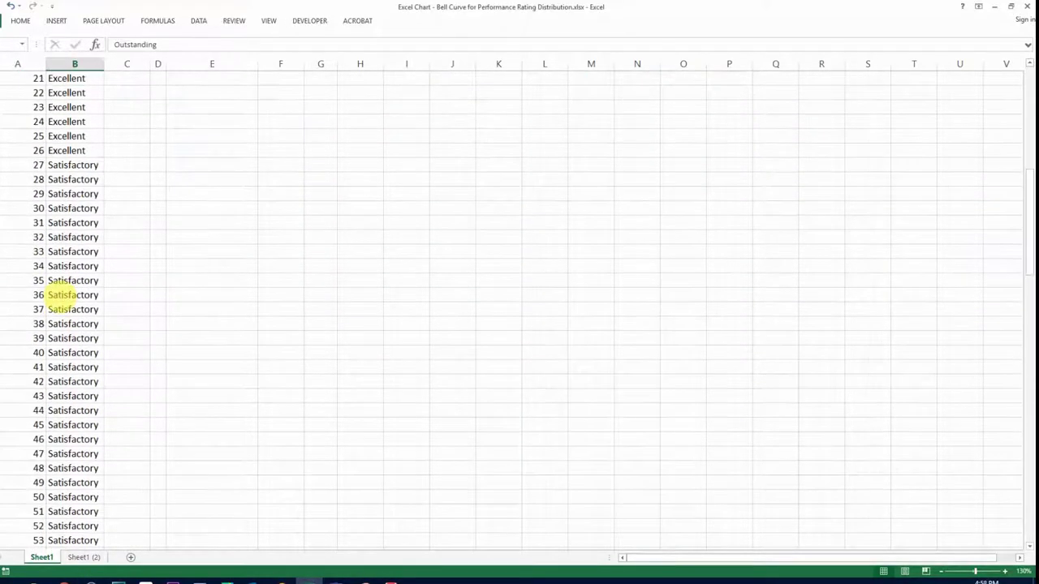
{"action": "scroll", "coordinate": [64, 297], "scroll_direction": "up", "scroll_amount": 11}
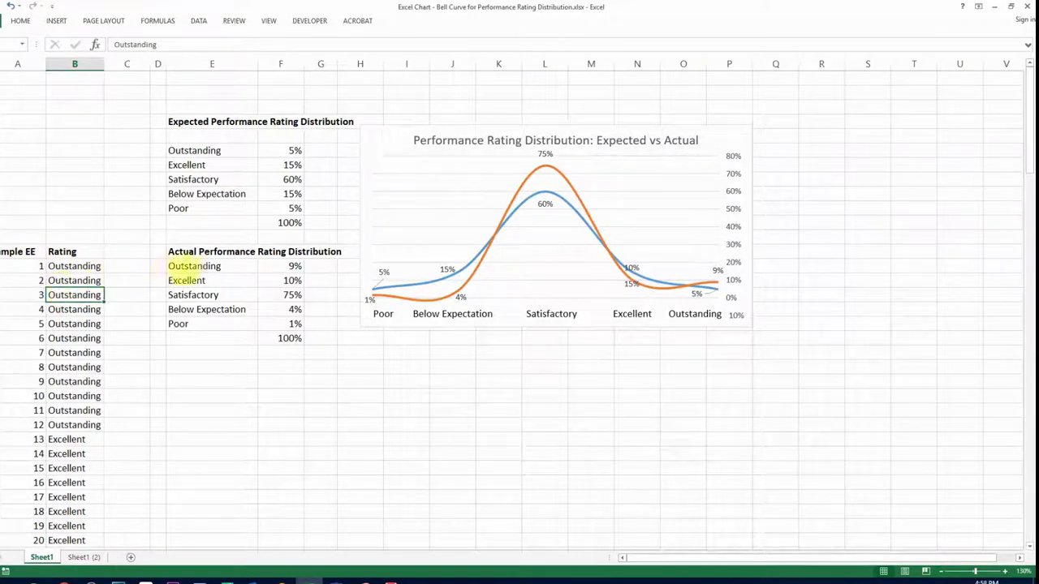
{"action": "left_click", "coordinate": [203, 266]}
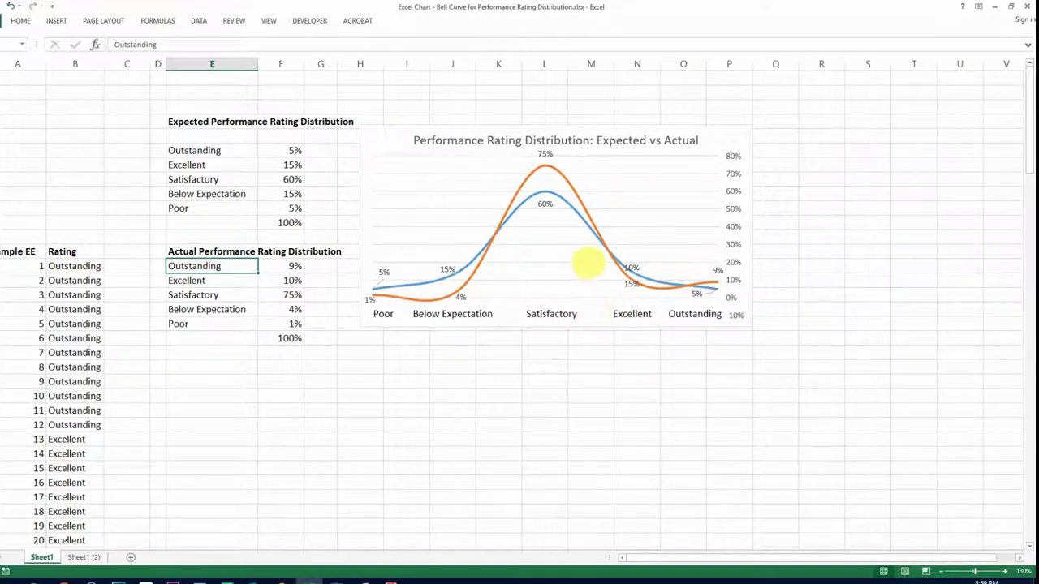
{"action": "mouse_move", "coordinate": [544, 166]}
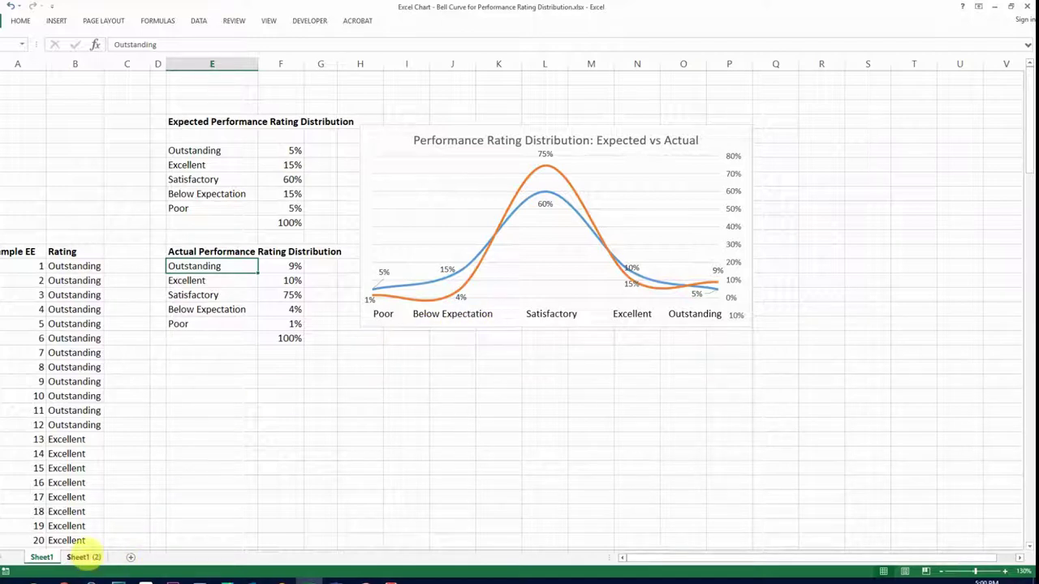
On Sheet1 (2), insert a Scatter with Smooth Lines chart from the five expected ratings and percentages, then place and widen it beside the tables
{"action": "left_click", "coordinate": [85, 557]}
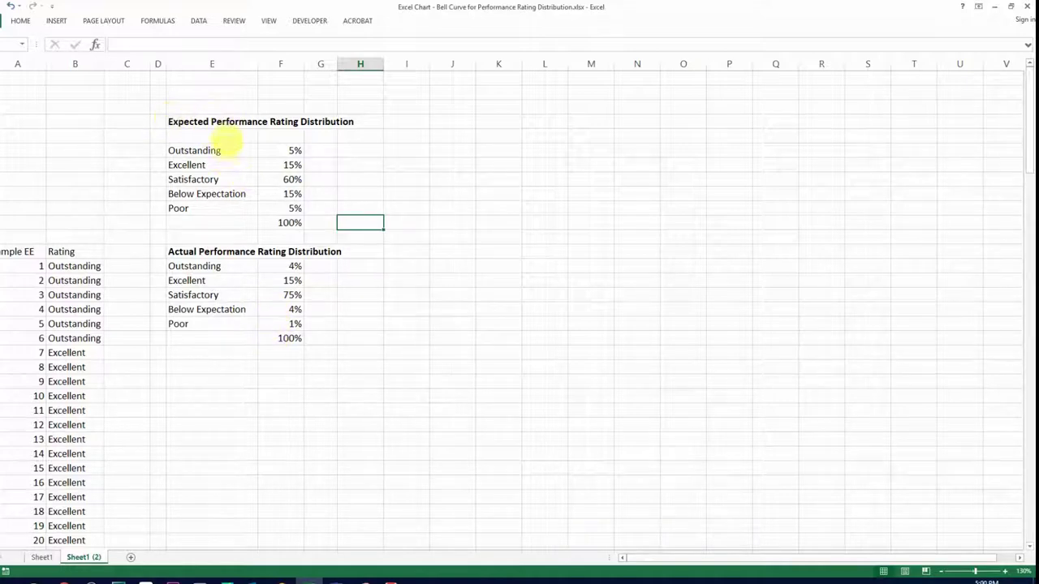
{"action": "left_click_drag", "start_coordinate": [226, 152], "coordinate": [265, 203]}
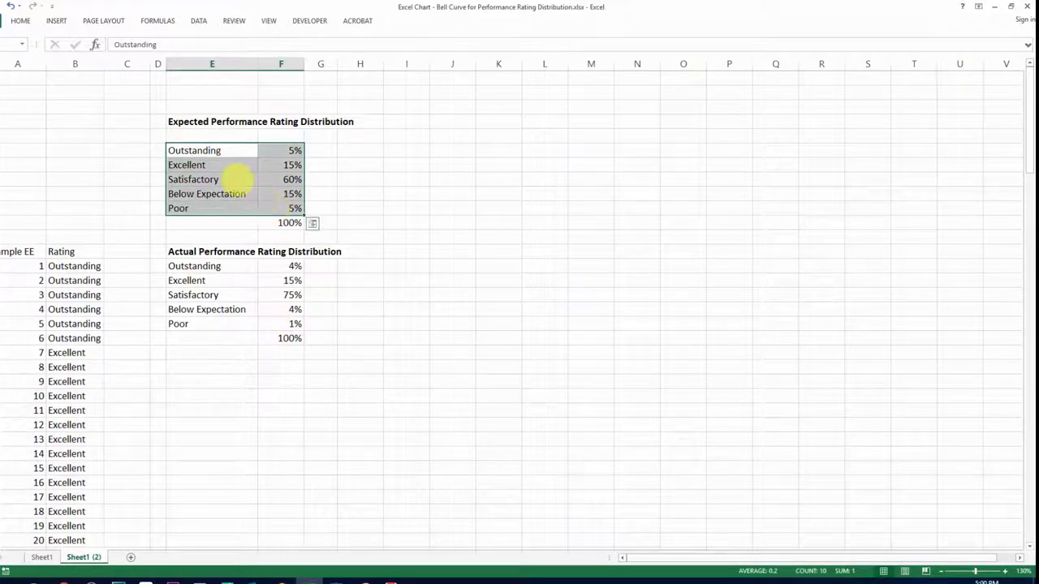
{"action": "left_click", "coordinate": [56, 20]}
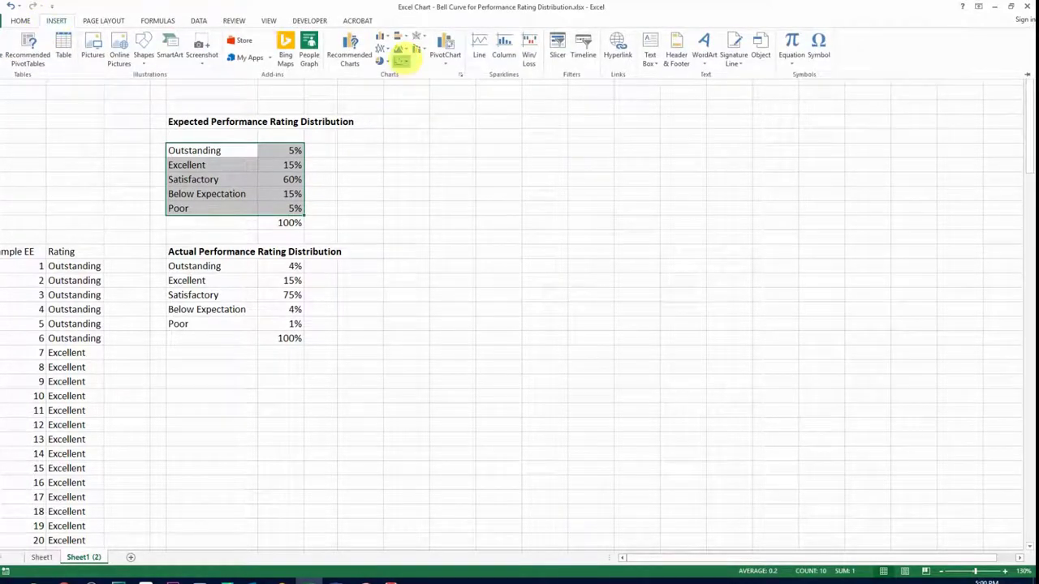
{"action": "left_click", "coordinate": [401, 60]}
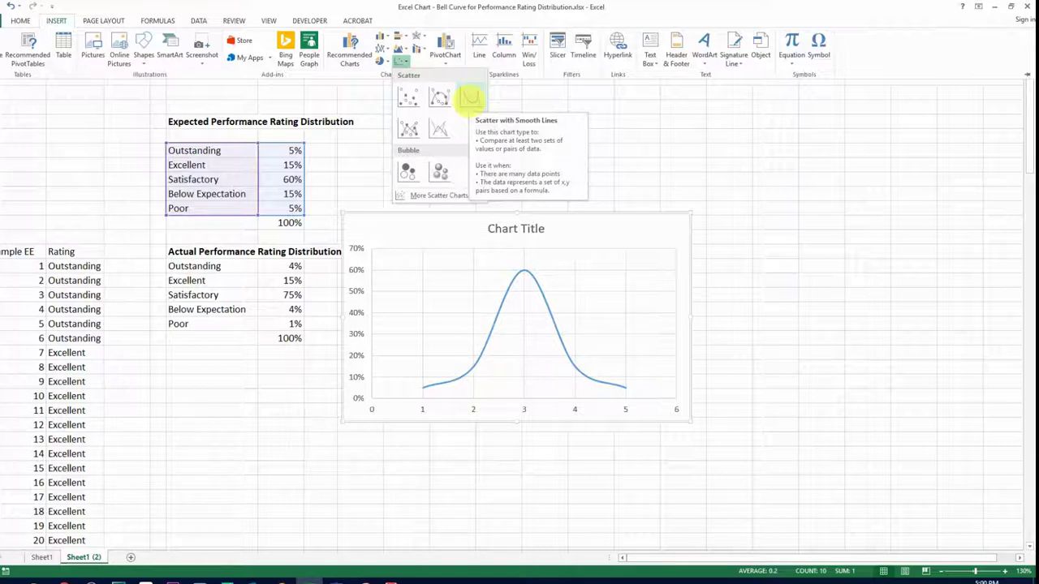
{"action": "left_click", "coordinate": [469, 98]}
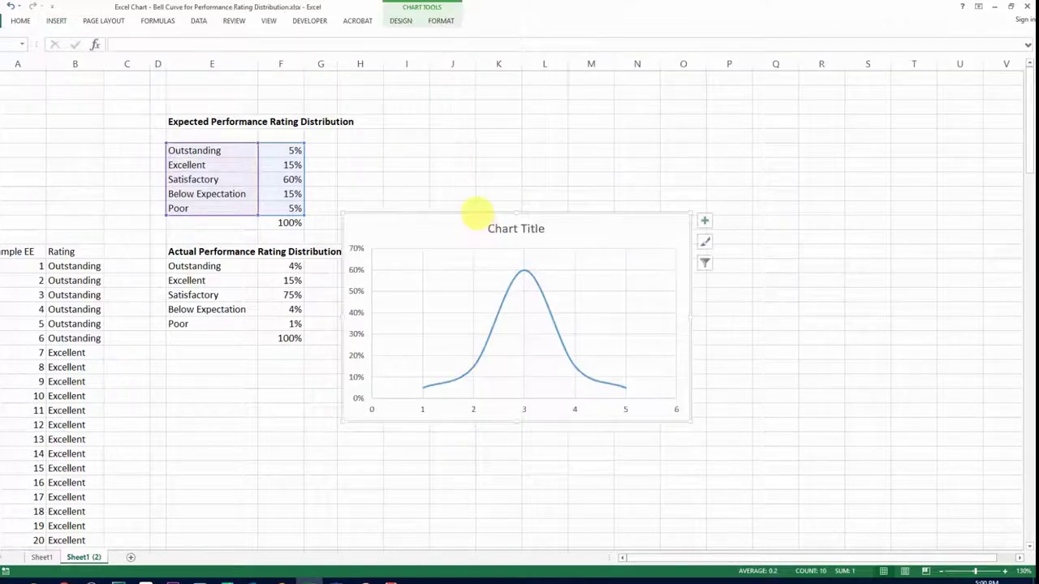
{"action": "left_click_drag", "start_coordinate": [478, 213], "coordinate": [513, 132]}
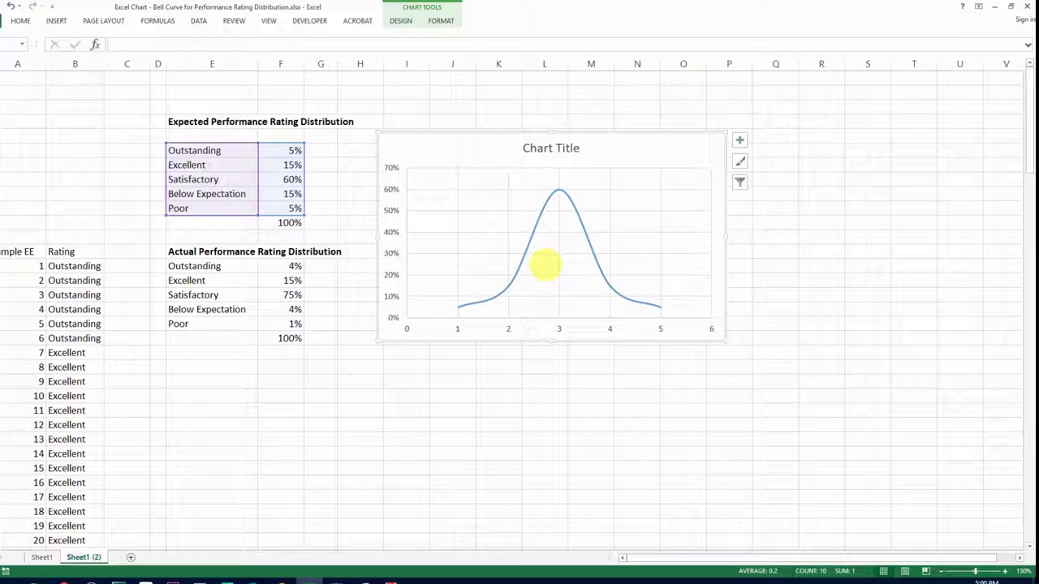
{"action": "left_click_drag", "start_coordinate": [727, 344], "coordinate": [811, 333]}
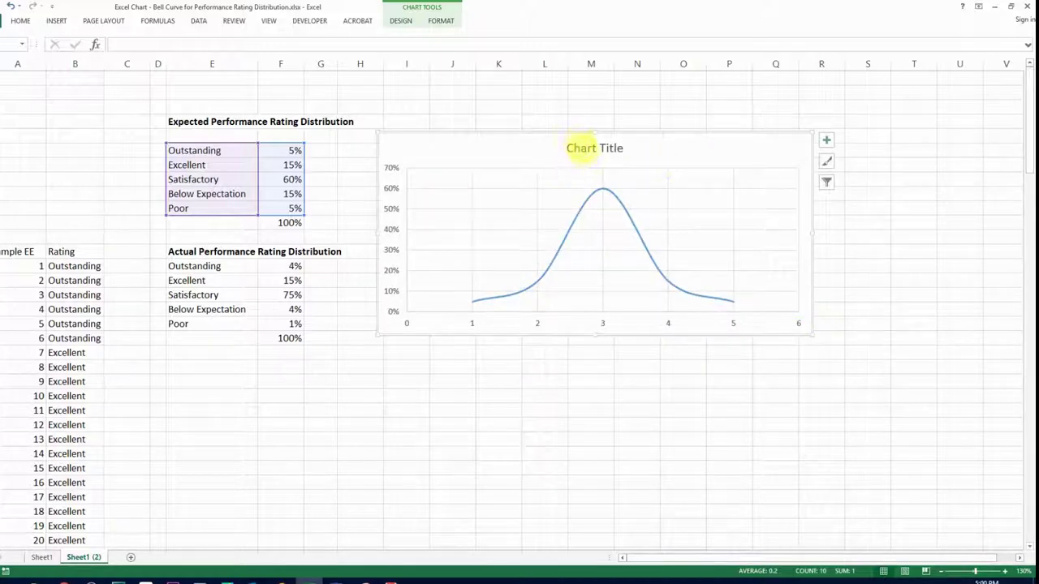
Copy the full title text of the finished chart on Sheet1
{"action": "left_click", "coordinate": [41, 557]}
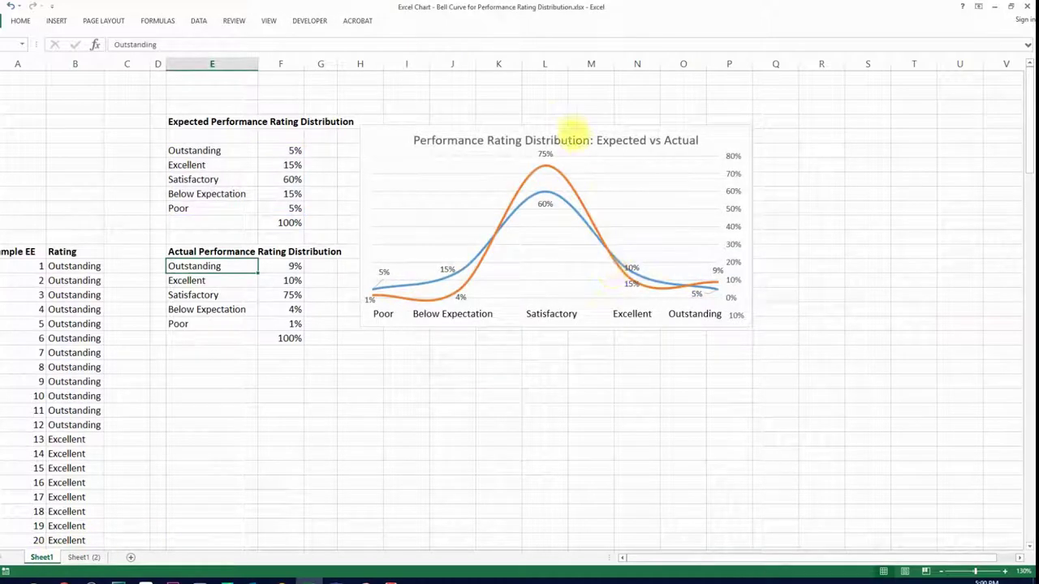
{"action": "left_click", "coordinate": [539, 139]}
{"action": "left_click", "coordinate": [539, 140]}
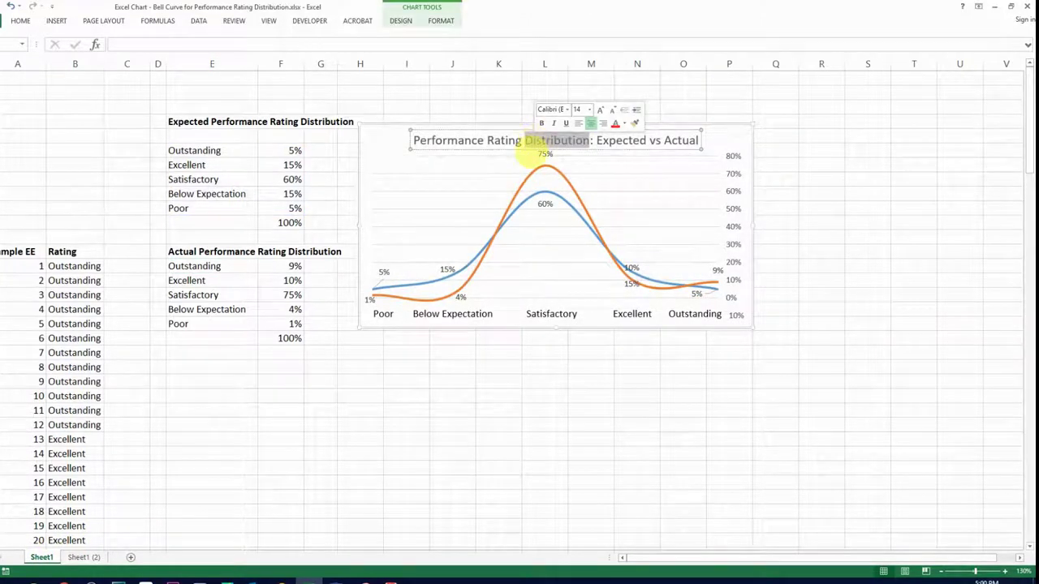
{"action": "key", "text": "ctrl+a"}
{"action": "key", "text": "ctrl+c"}
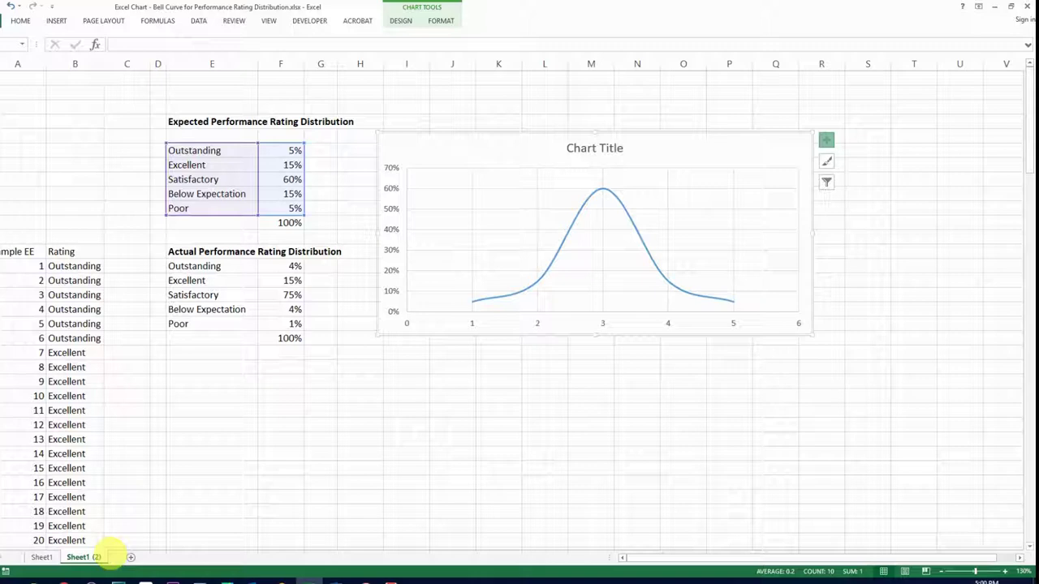
On Sheet1 (2), replace the new chart's title with the copied text "Performance Rating Distribution: Expected vs Actual" and dismiss the formatting options
{"action": "double_click", "coordinate": [573, 149]}
{"action": "key", "text": "ctrl+a"}
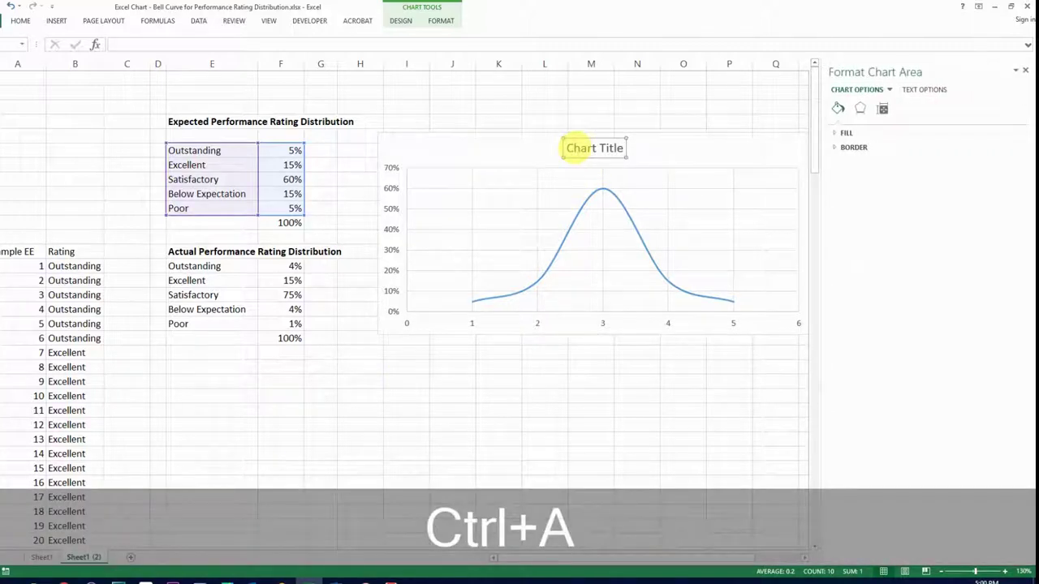
{"action": "key", "text": "ctrl+a"}
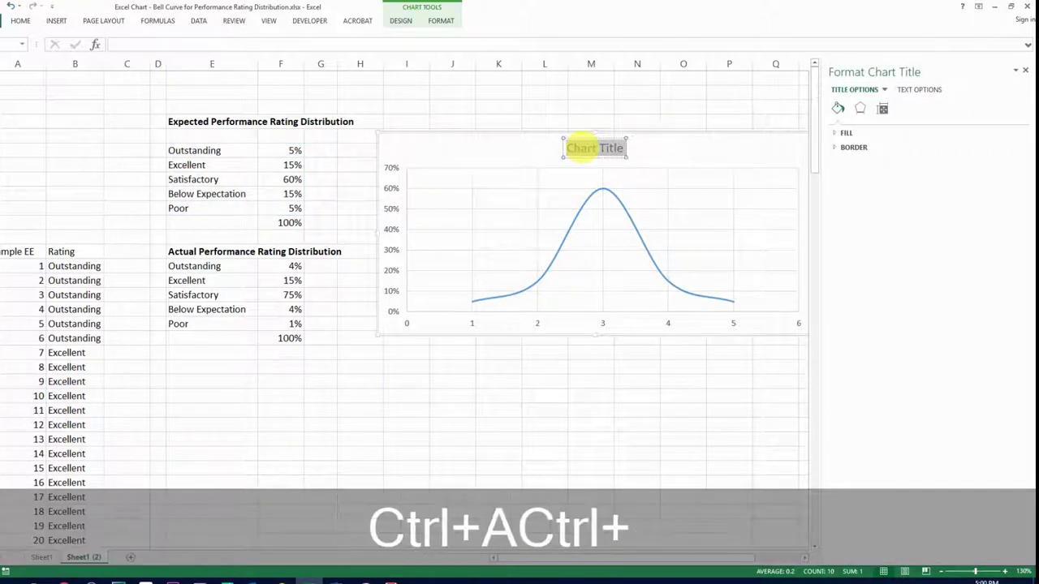
{"action": "key", "text": "ctrl+v"}
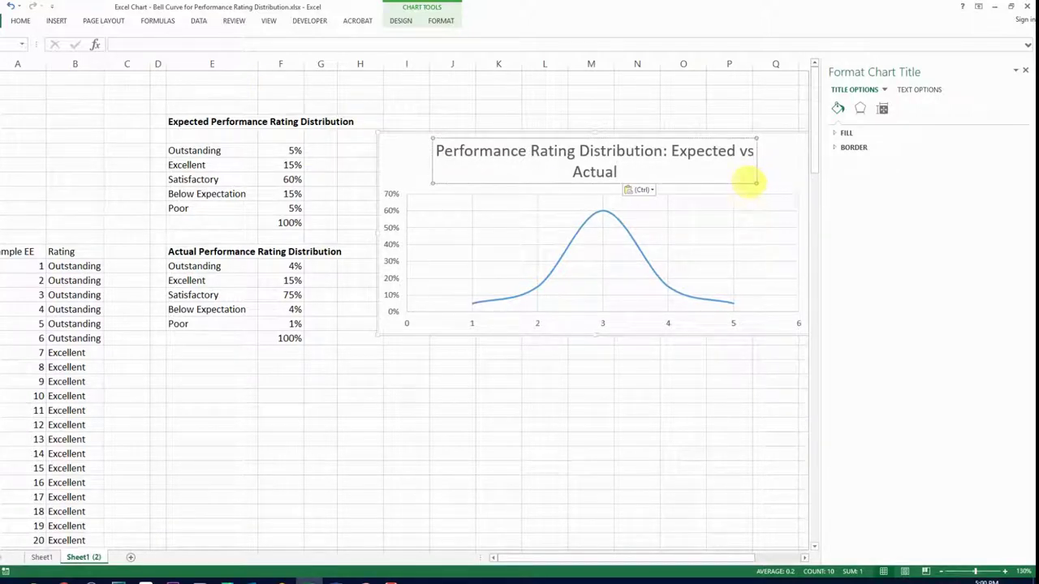
{"action": "left_click", "coordinate": [775, 175]}
{"action": "left_click", "coordinate": [735, 160]}
{"action": "left_click", "coordinate": [1025, 71]}
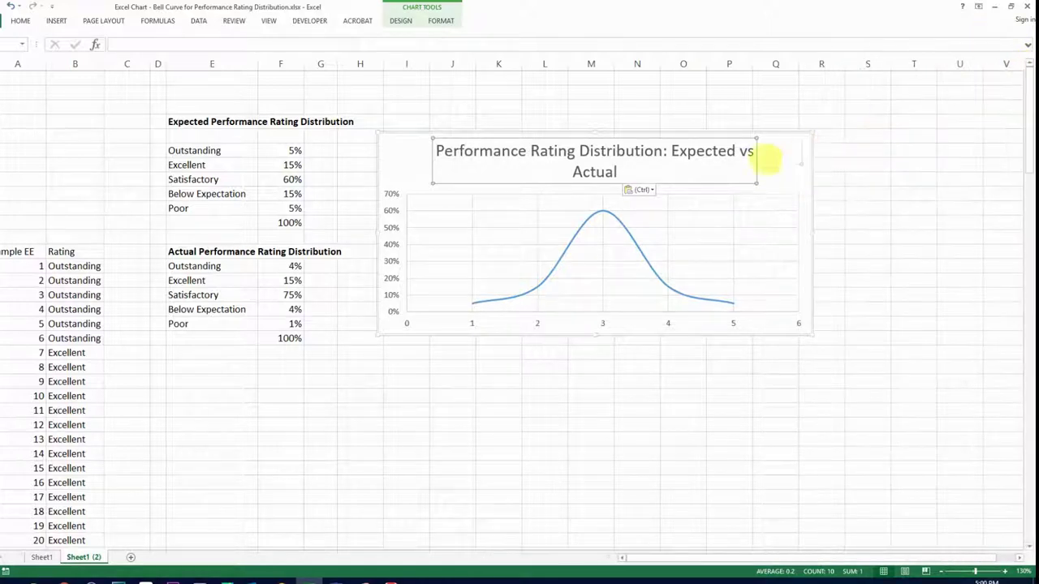
Check which rating each curve point represents and show the horizontal axis values in reverse order
{"action": "left_click", "coordinate": [592, 282]}
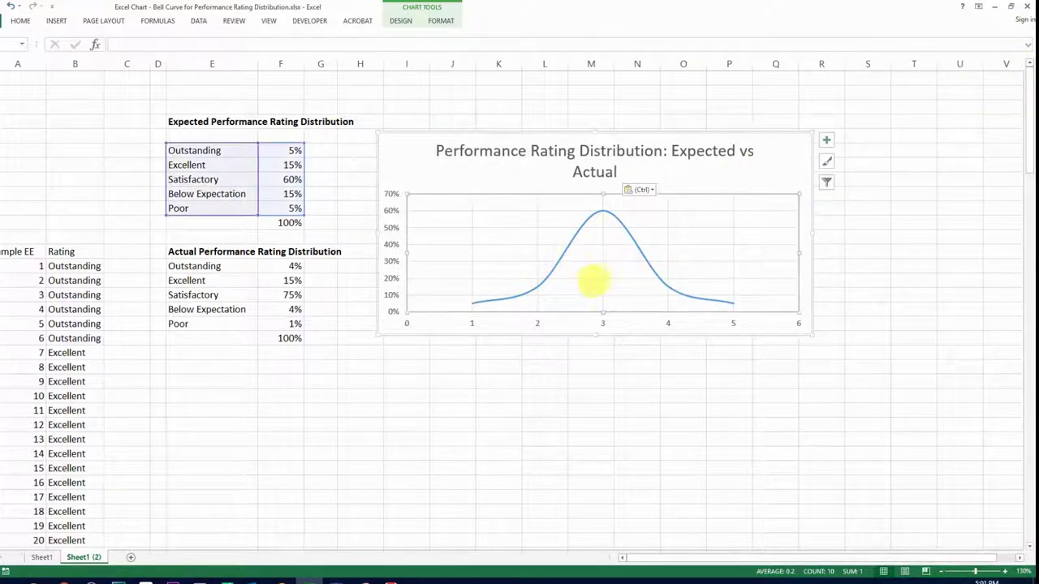
{"action": "left_click", "coordinate": [538, 286]}
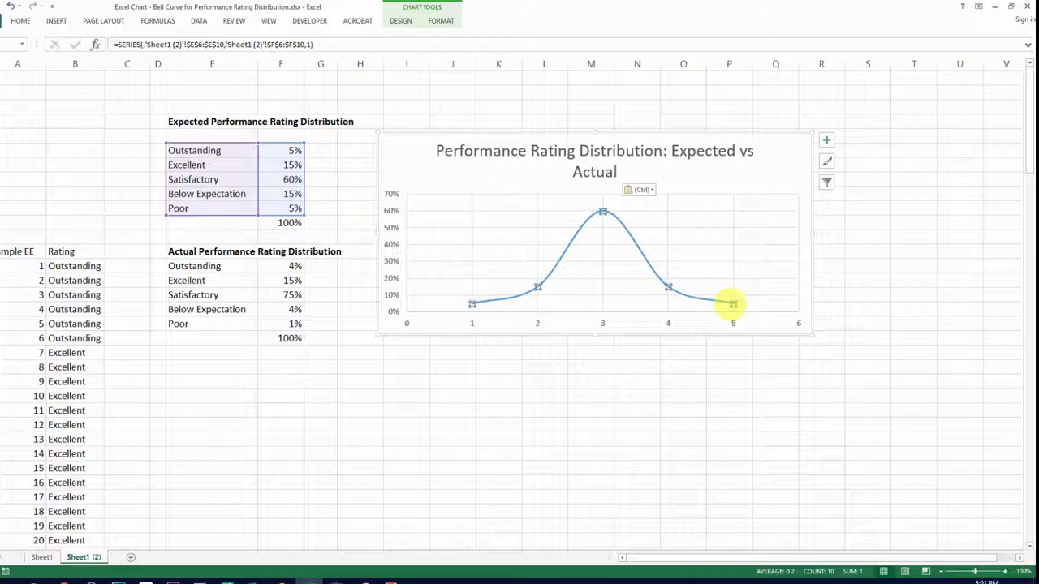
{"action": "mouse_move", "coordinate": [732, 304]}
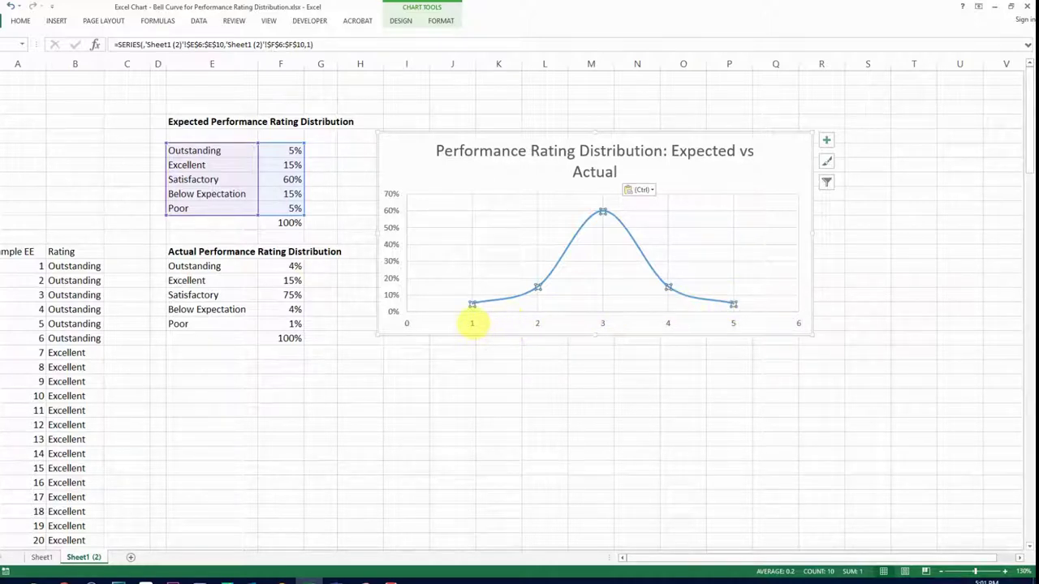
{"action": "left_click", "coordinate": [472, 323]}
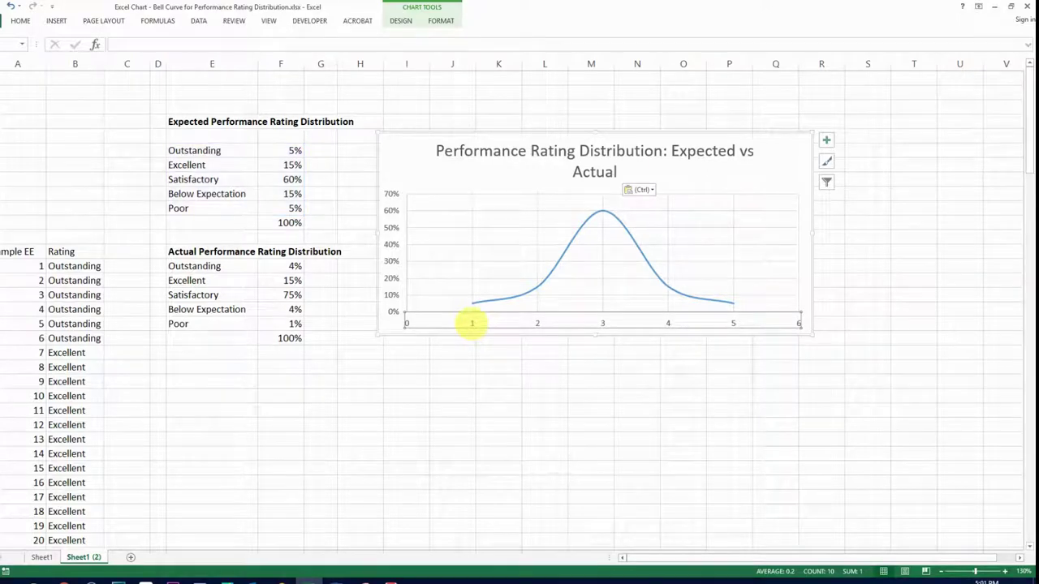
{"action": "right_click", "coordinate": [472, 323]}
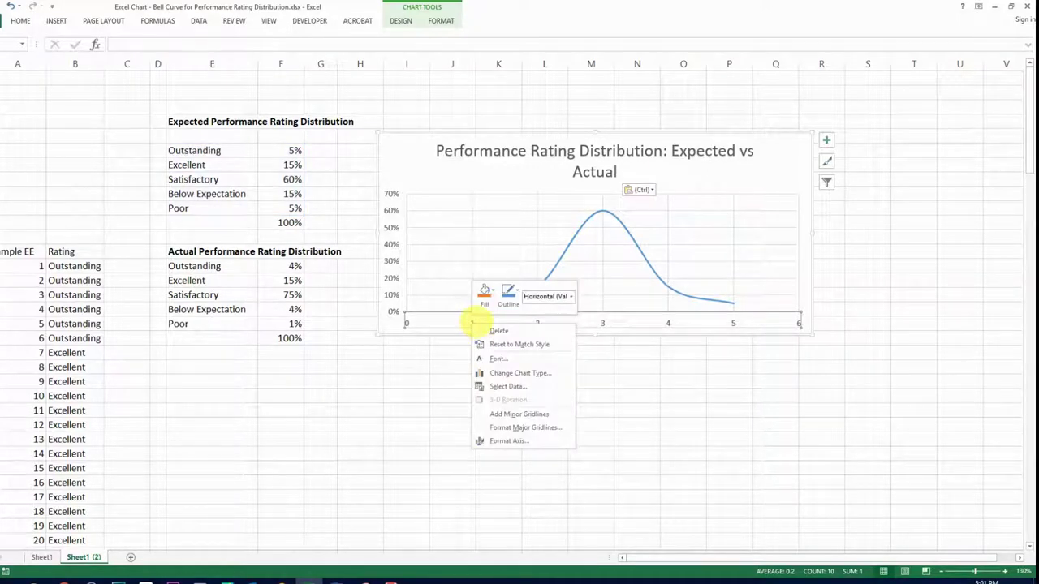
{"action": "left_click", "coordinate": [497, 441]}
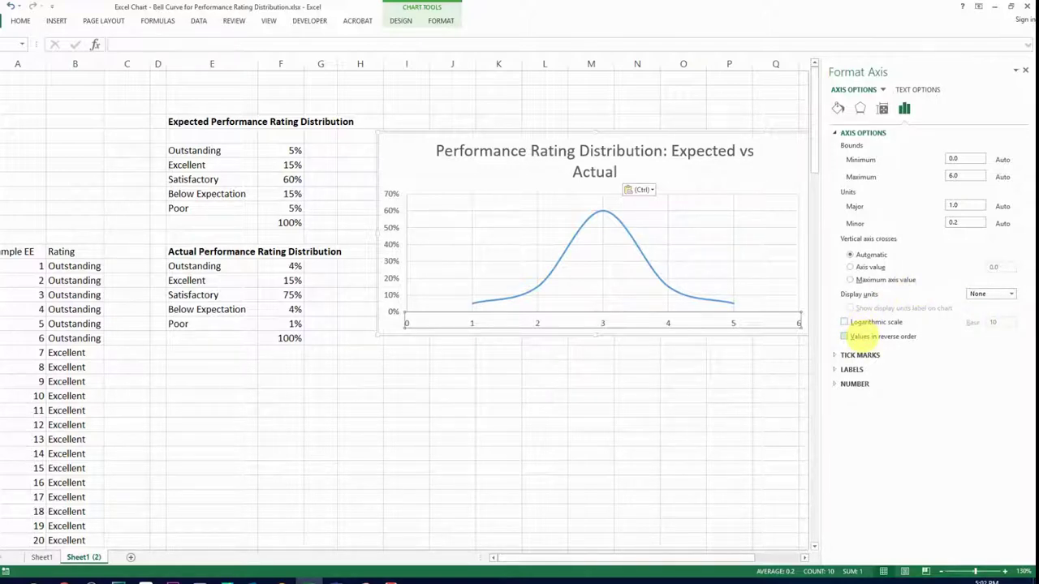
{"action": "left_click", "coordinate": [848, 336]}
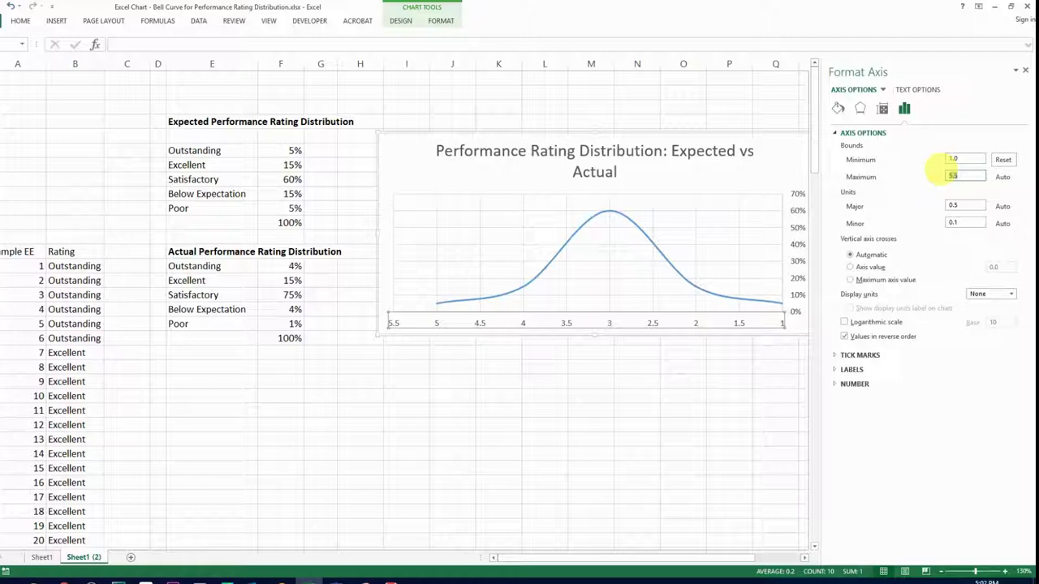
Set the horizontal axis bounds to minimum 1.0 and maximum 5.0, with a major unit of 1.0
{"action": "type", "text": "5"}
{"action": "left_click", "coordinate": [951, 205]}
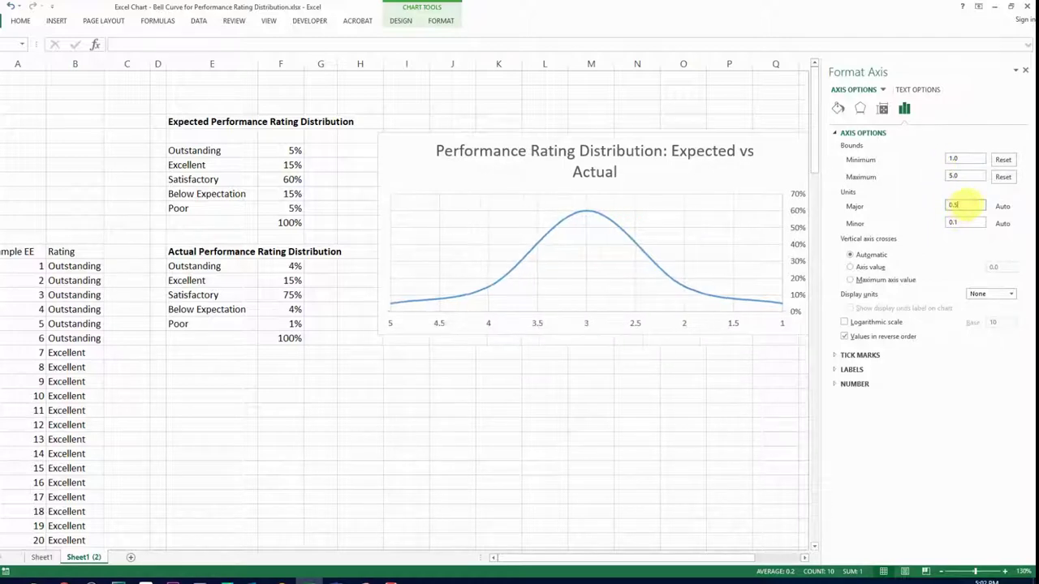
{"action": "type", "text": "1"}
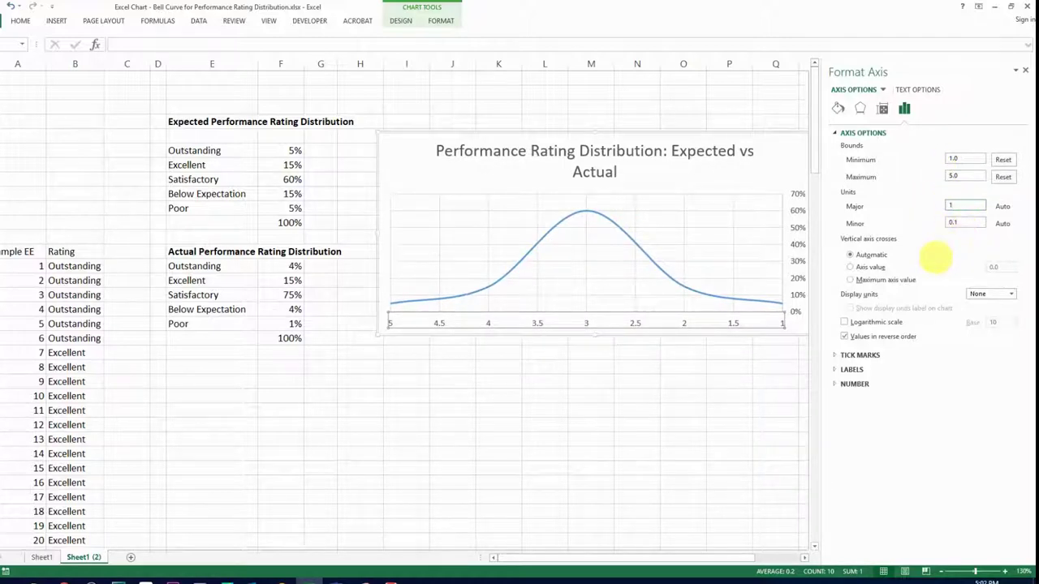
{"action": "left_click", "coordinate": [934, 264]}
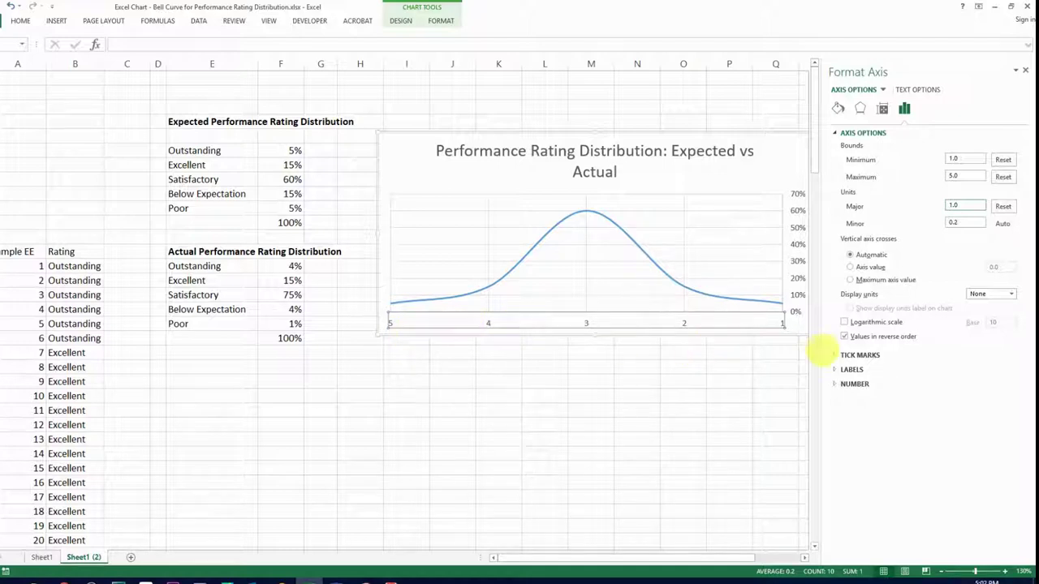
{"action": "left_click", "coordinate": [756, 364]}
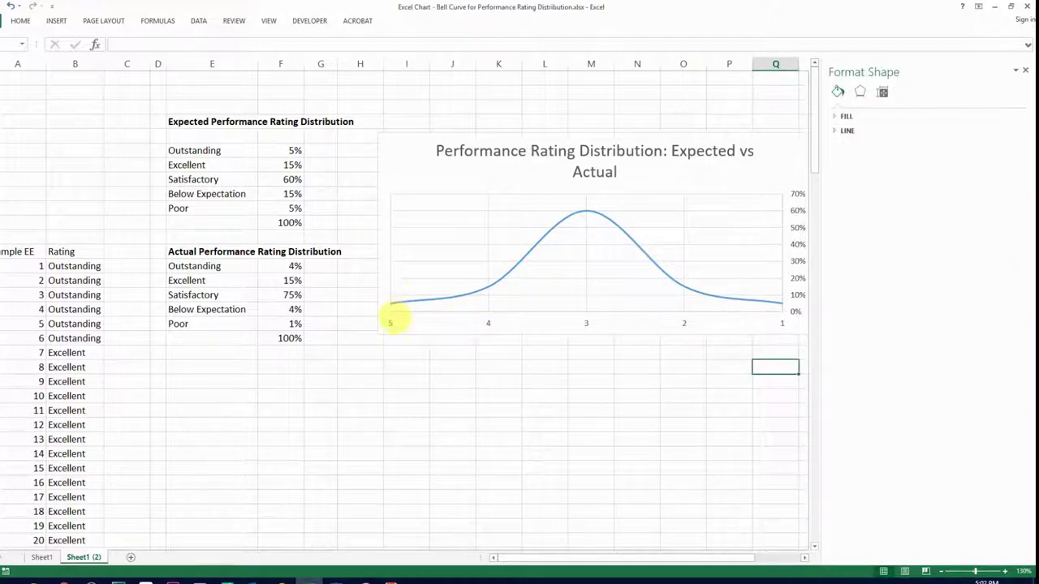
Check which rating the points on the expected distribution curve represent and add data labels to that curve
{"action": "left_click", "coordinate": [390, 304]}
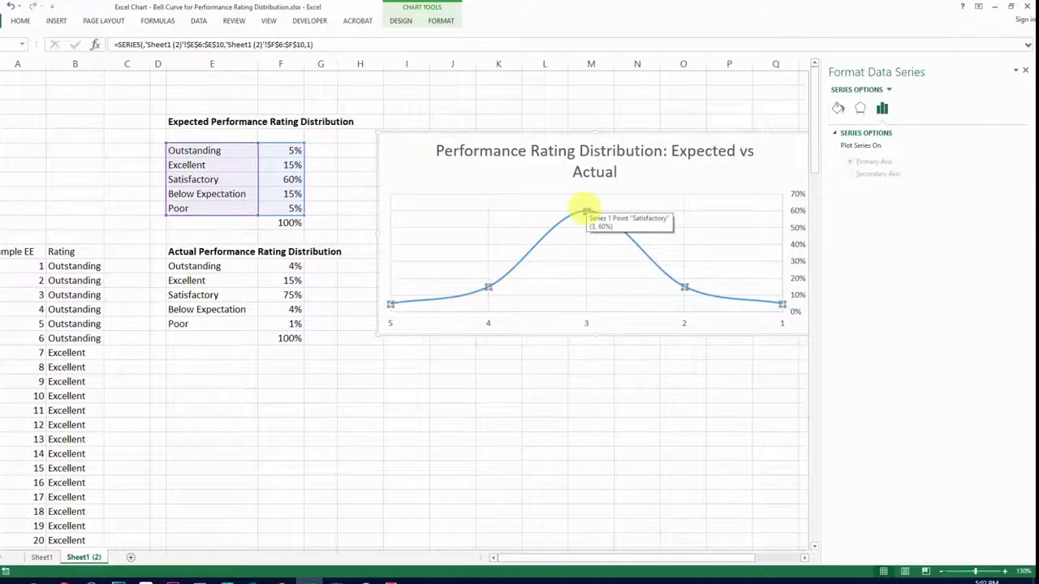
{"action": "mouse_move", "coordinate": [684, 288]}
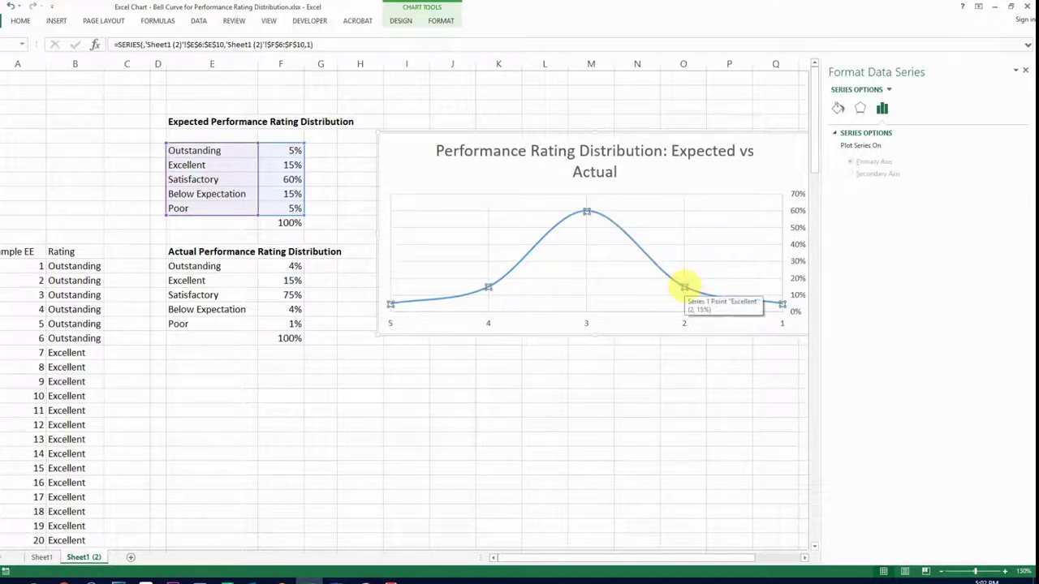
{"action": "mouse_move", "coordinate": [781, 305]}
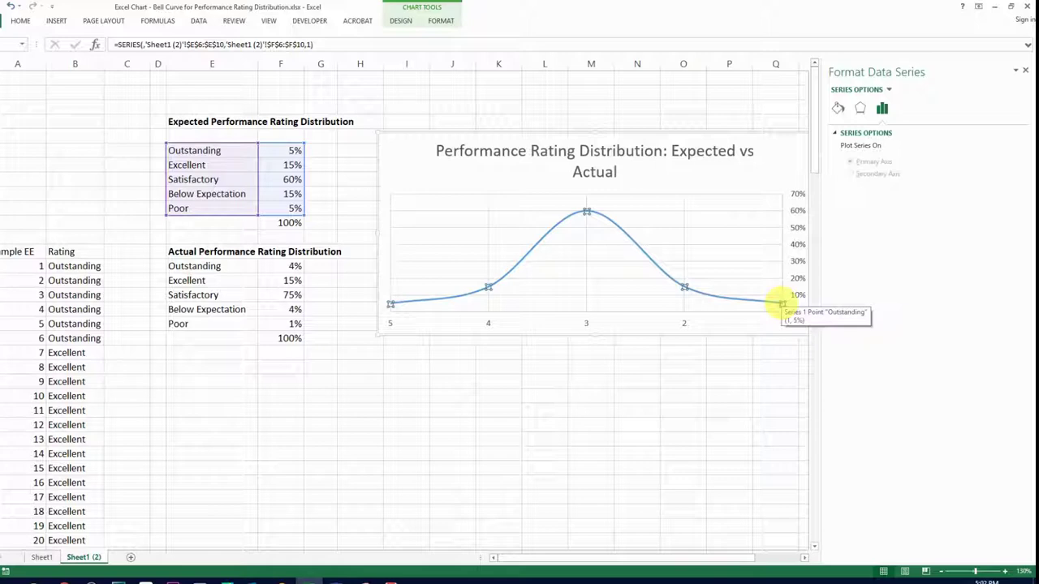
{"action": "right_click", "coordinate": [586, 212]}
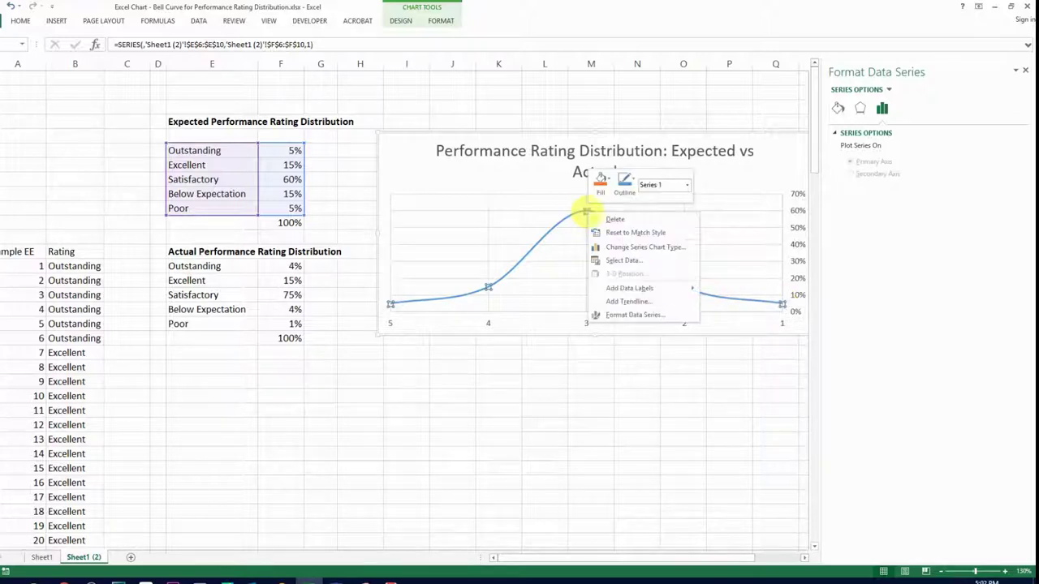
{"action": "mouse_move", "coordinate": [629, 288]}
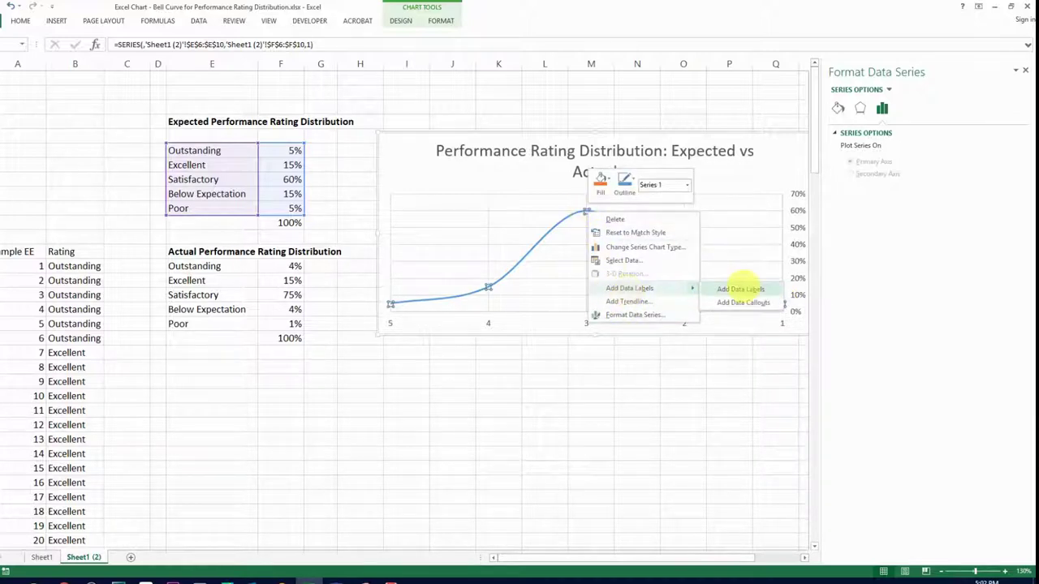
{"action": "left_click", "coordinate": [740, 288]}
Position the curve's data labels below their points, then deselect the labels
{"action": "left_click", "coordinate": [600, 211]}
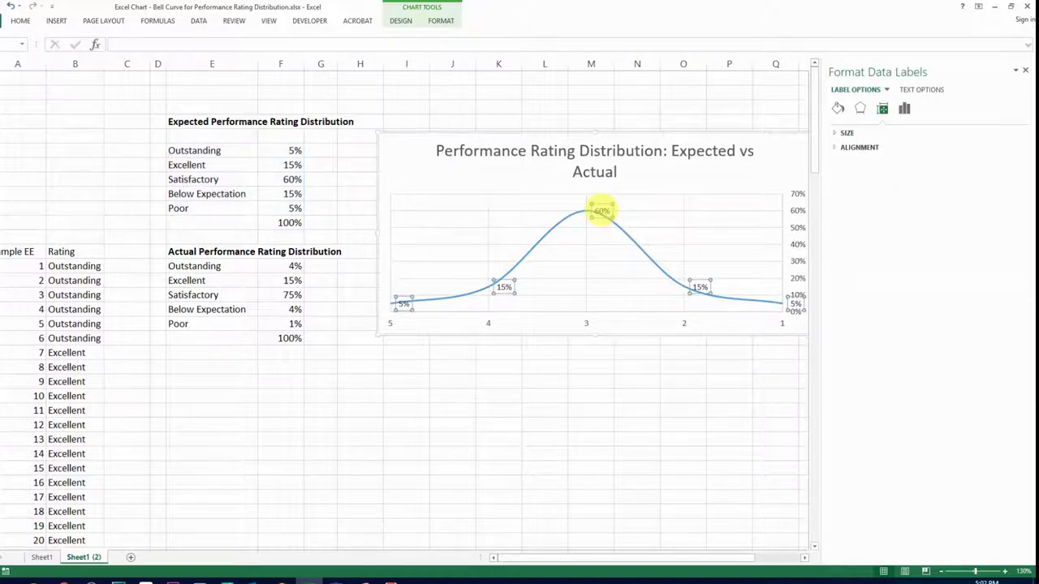
{"action": "right_click", "coordinate": [599, 211]}
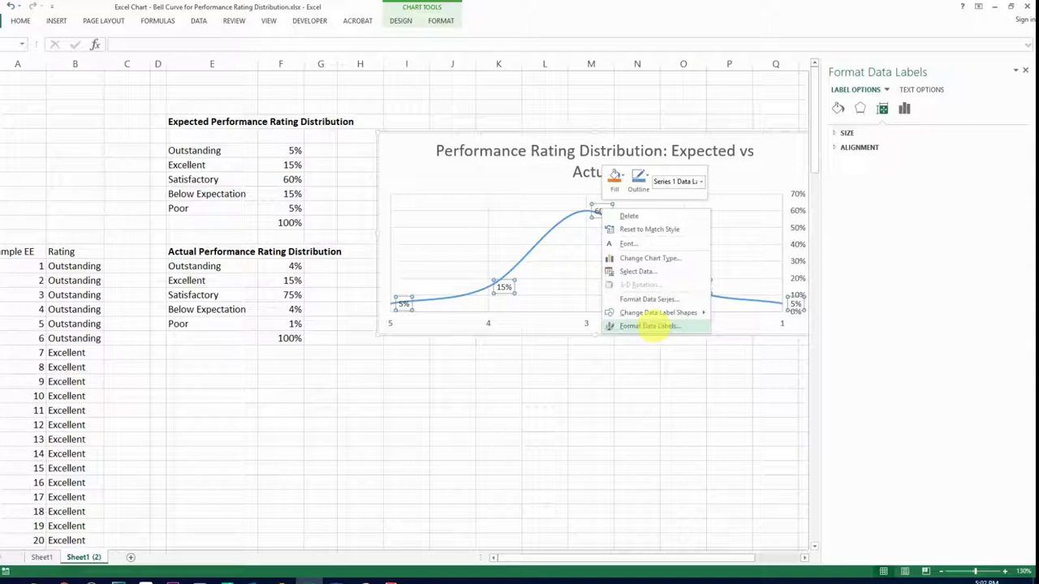
{"action": "left_click", "coordinate": [653, 326]}
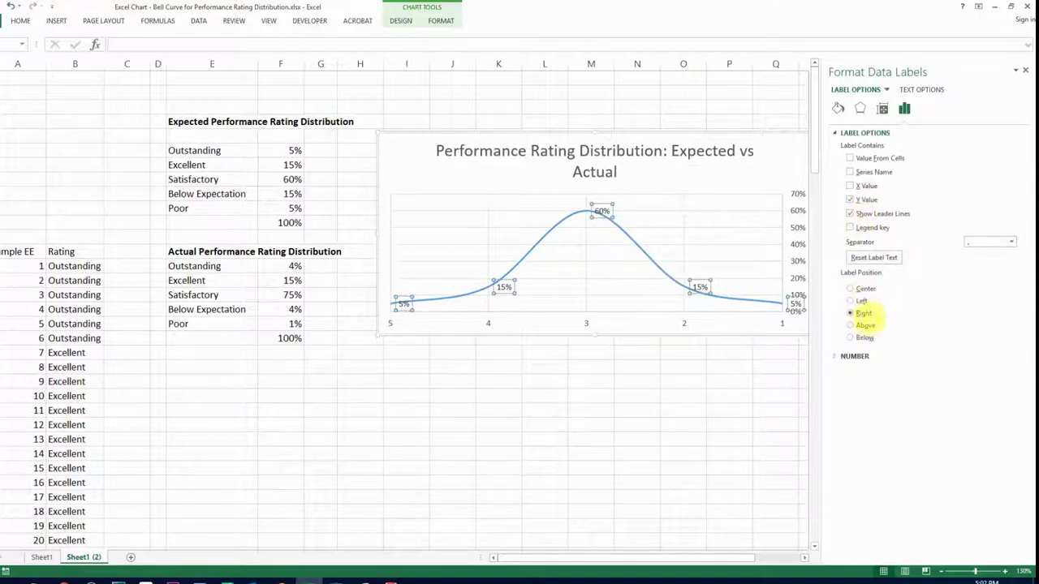
{"action": "left_click", "coordinate": [864, 337]}
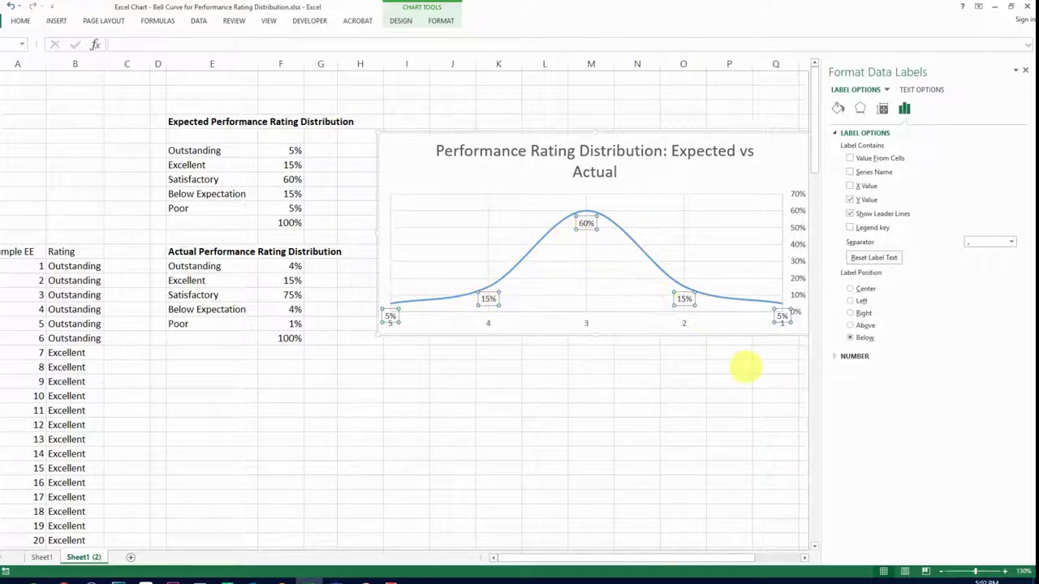
{"action": "left_click", "coordinate": [739, 365]}
Make the chart taller by extending its lower and upper edges, and dismiss the formatting options
{"action": "left_click", "coordinate": [654, 217]}
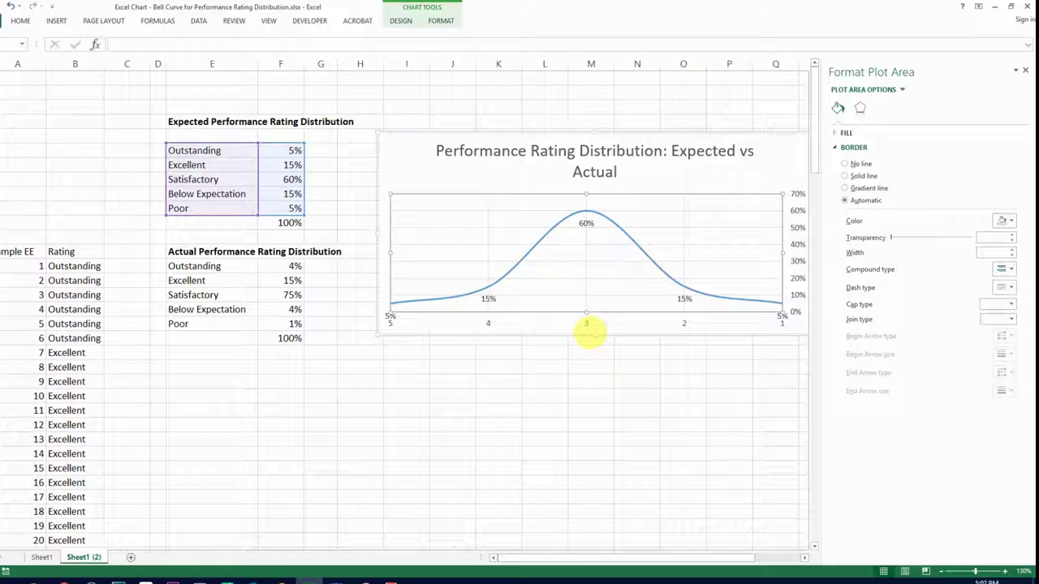
{"action": "left_click_drag", "start_coordinate": [593, 335], "coordinate": [593, 371]}
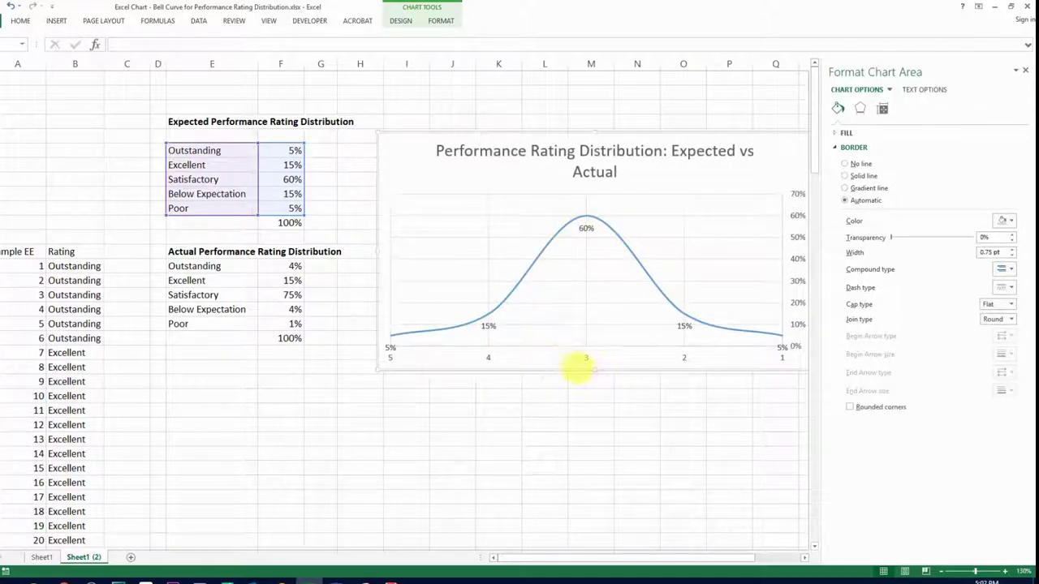
{"action": "left_click_drag", "start_coordinate": [593, 132], "coordinate": [593, 110]}
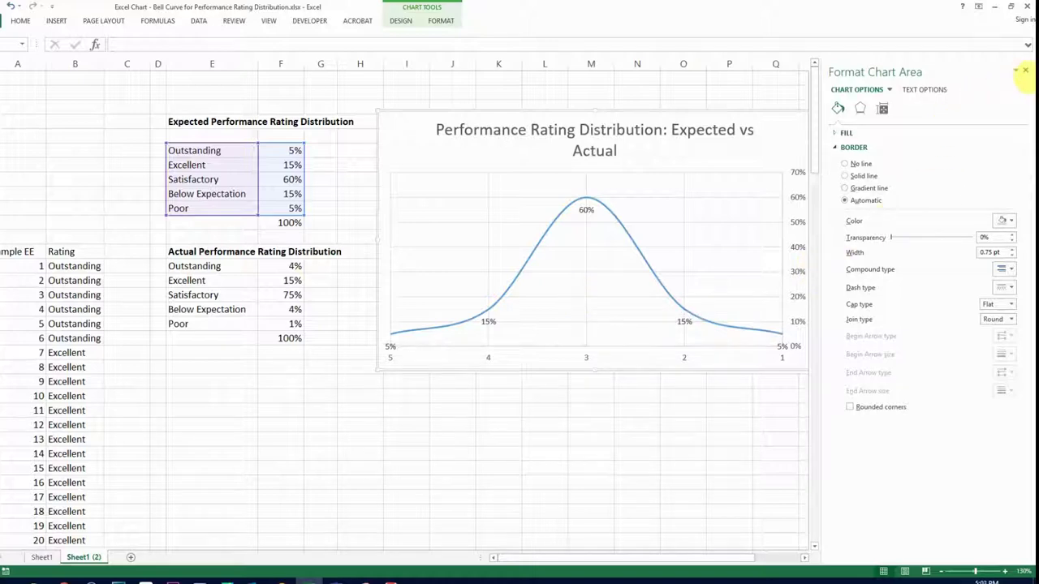
{"action": "left_click", "coordinate": [1024, 70]}
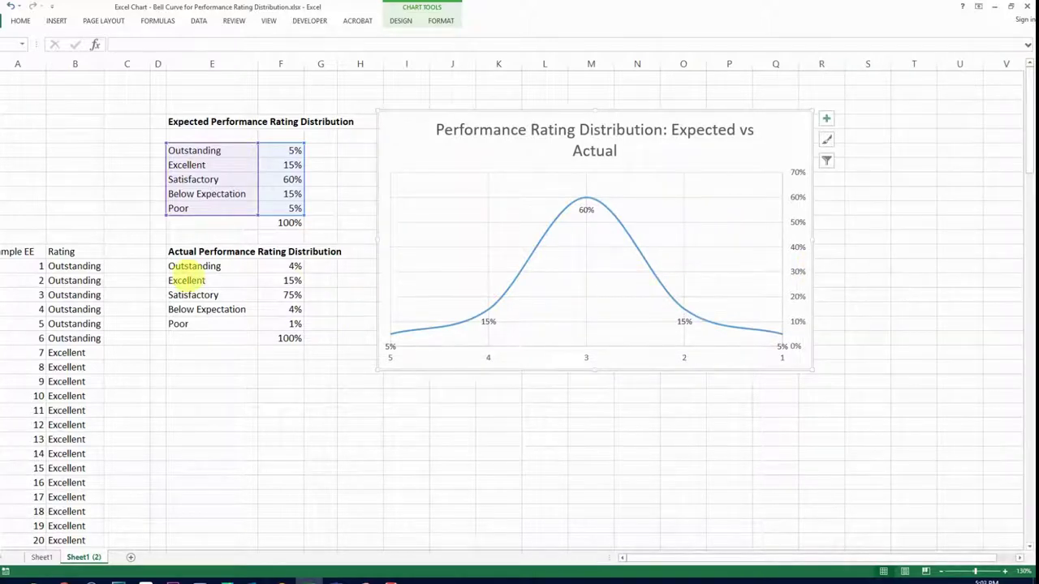
In the chart's data source, name the existing series "Expected Distribution" and copy that name
{"action": "right_click", "coordinate": [544, 288]}
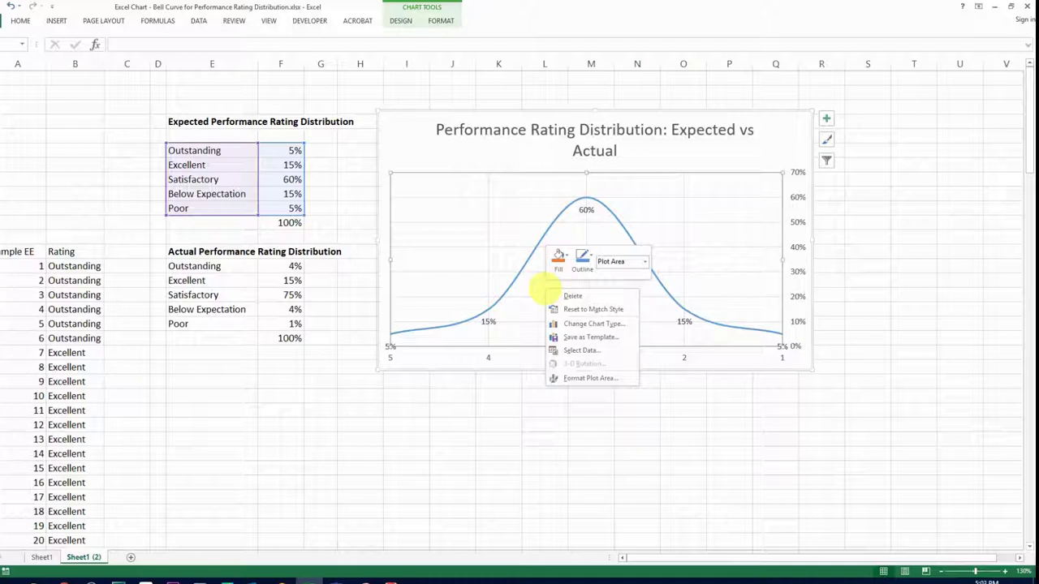
{"action": "right_click", "coordinate": [469, 259]}
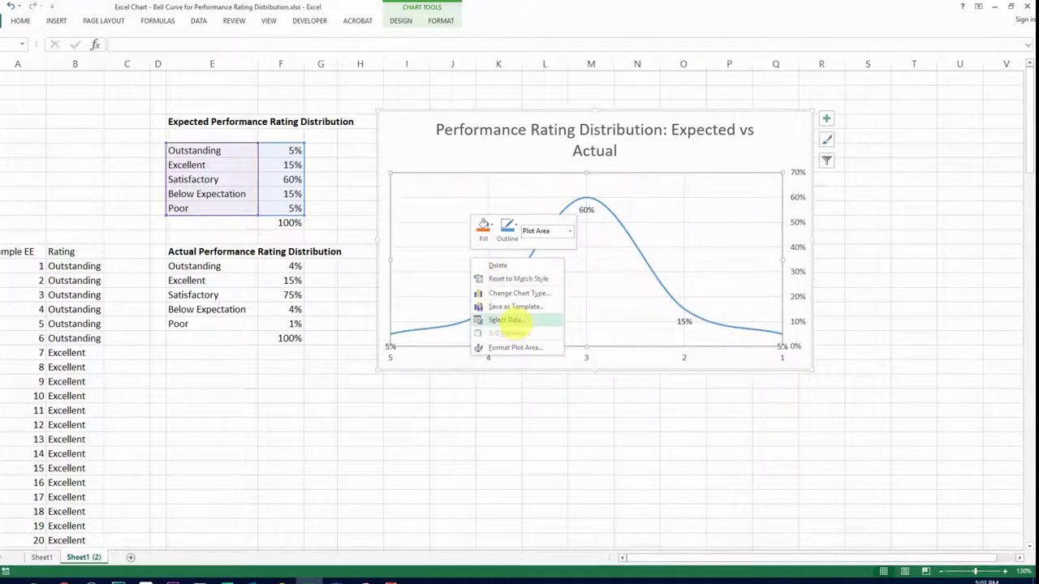
{"action": "left_click", "coordinate": [508, 321]}
{"action": "left_click", "coordinate": [332, 302]}
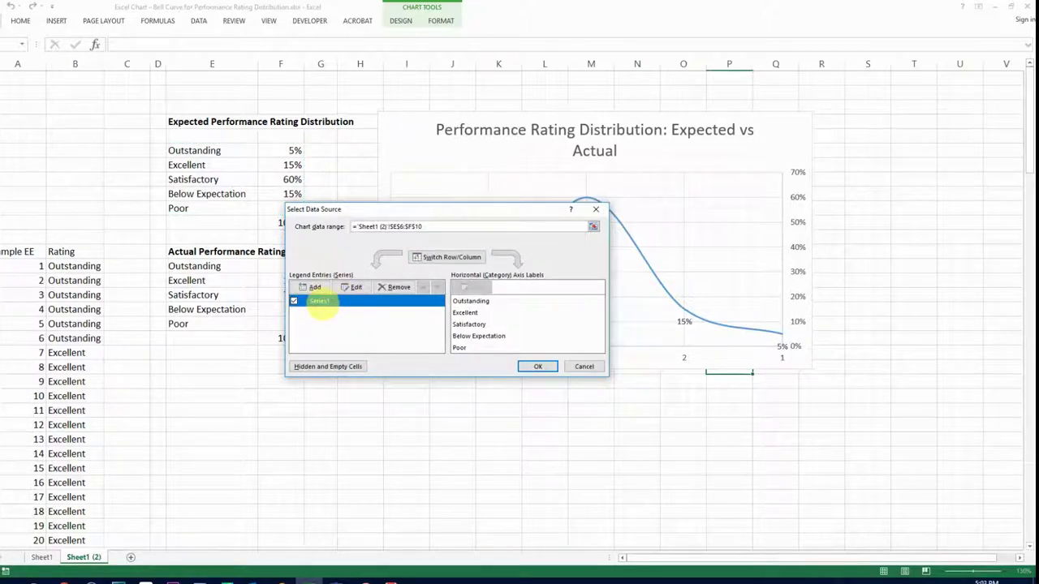
{"action": "left_click", "coordinate": [352, 286]}
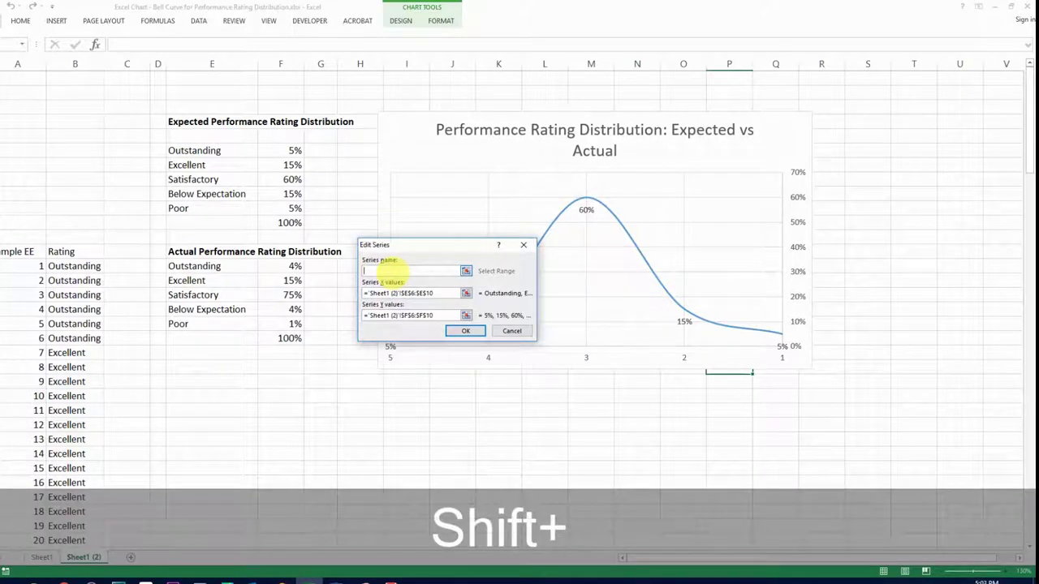
{"action": "type", "text": "Expected "}
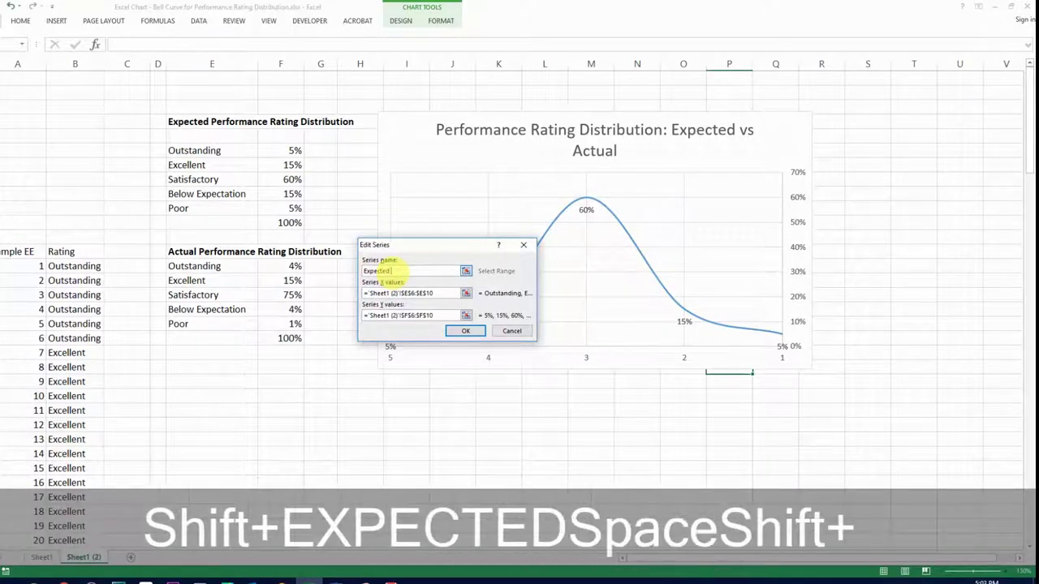
{"action": "type", "text": "Distribution"}
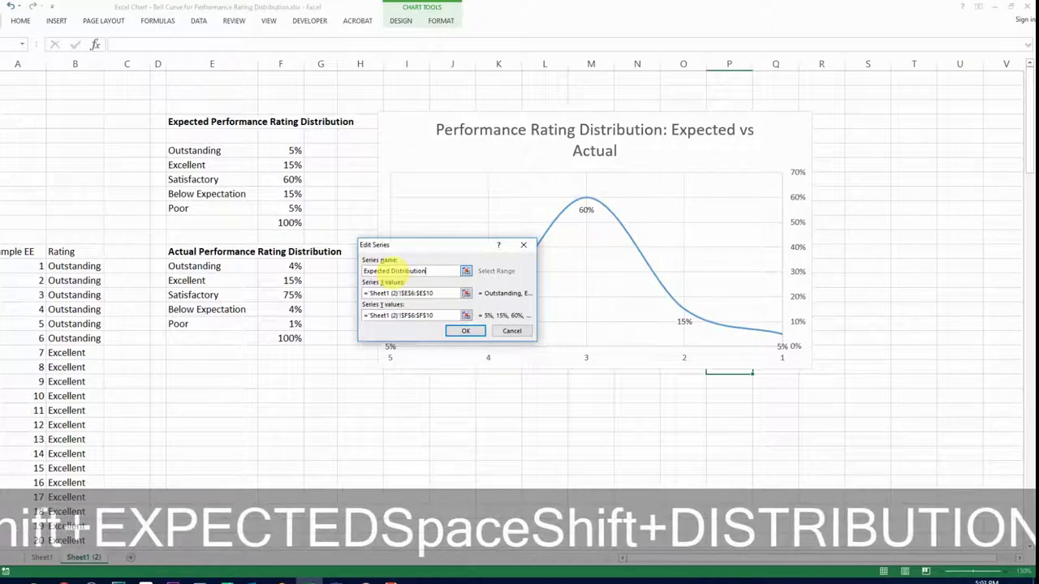
{"action": "left_click_drag", "start_coordinate": [422, 270], "coordinate": [362, 271]}
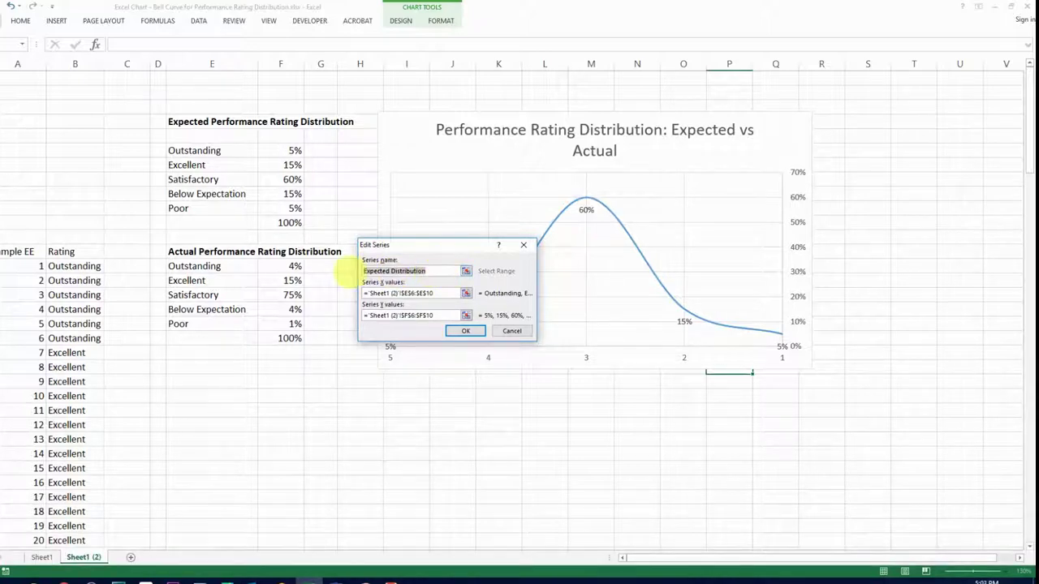
{"action": "key", "text": "ctrl+c"}
{"action": "left_click", "coordinate": [465, 331]}
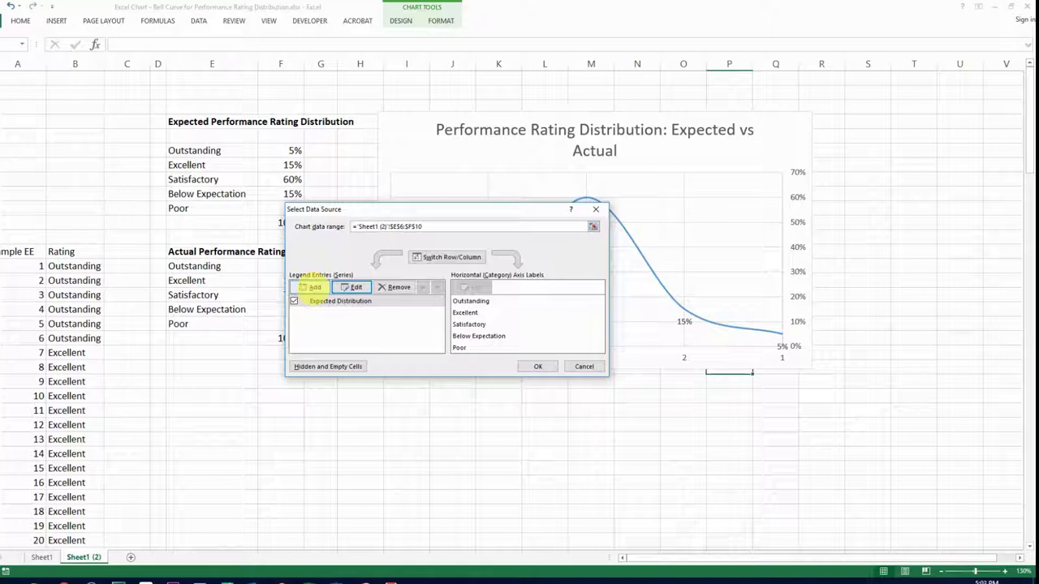
Add a second data series to the chart and name it "Actual Distribution"
{"action": "left_click", "coordinate": [311, 286]}
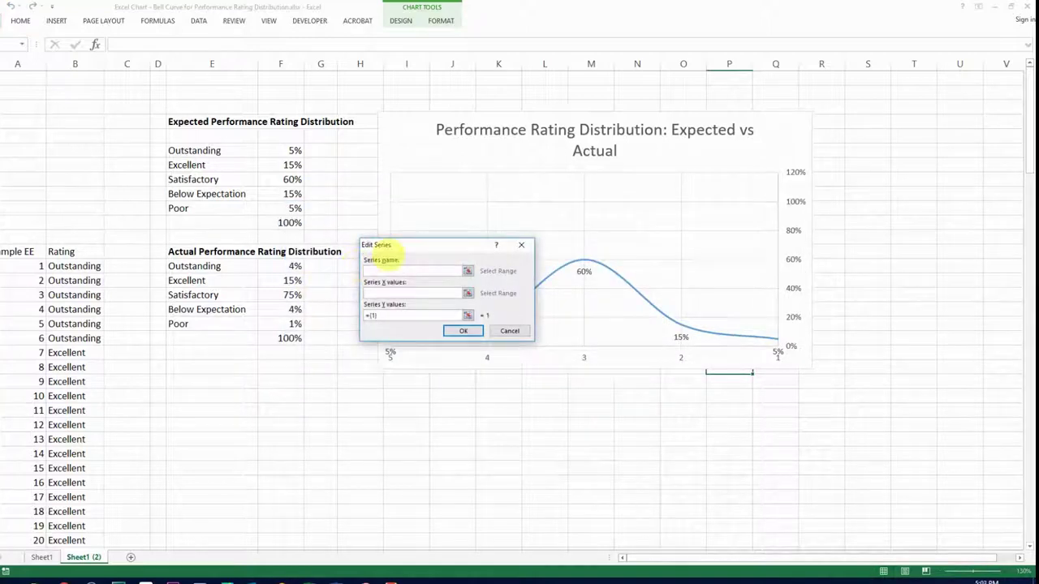
{"action": "type", "text": "Actu"}
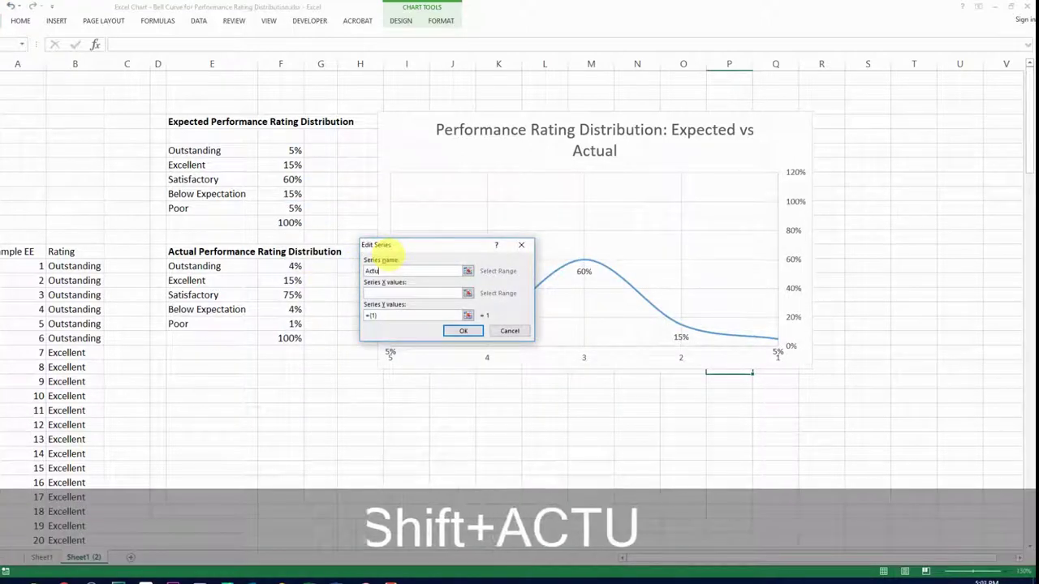
{"action": "type", "text": "al Distribti"}
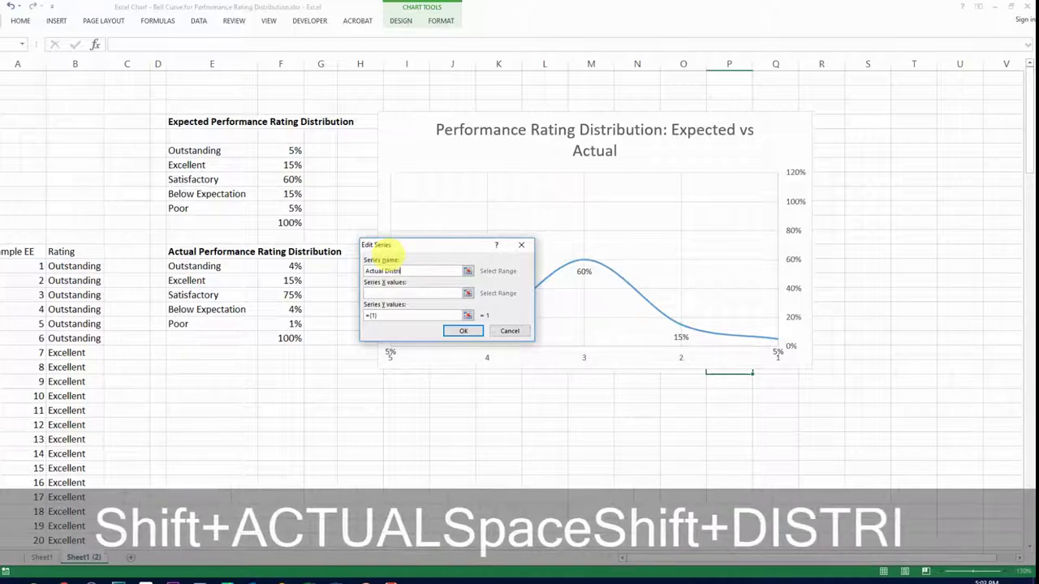
{"action": "key", "text": "BackSpace"}
{"action": "key", "text": "BackSpace"}
{"action": "type", "text": "ution"}
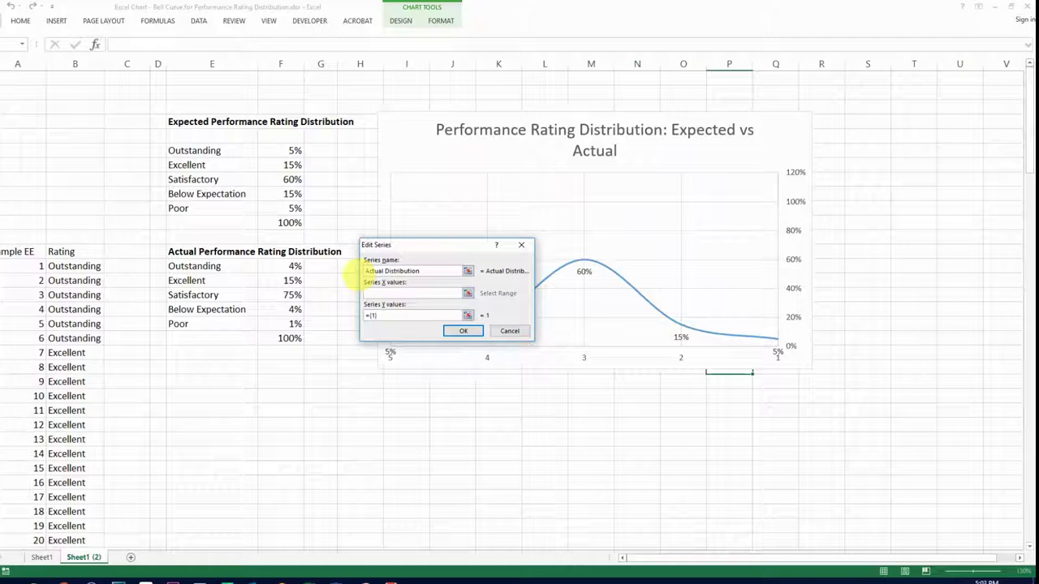
Set the new series' X values to E14:E18 and Y values to F14:F18, and apply the data source changes
{"action": "left_click_drag", "start_coordinate": [193, 266], "coordinate": [208, 327]}
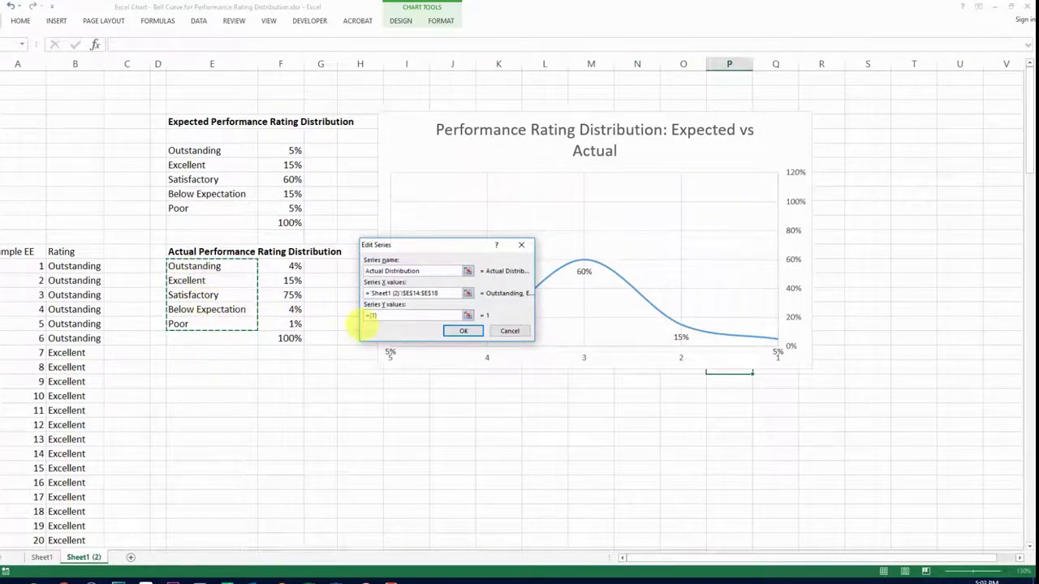
{"action": "left_click", "coordinate": [371, 315]}
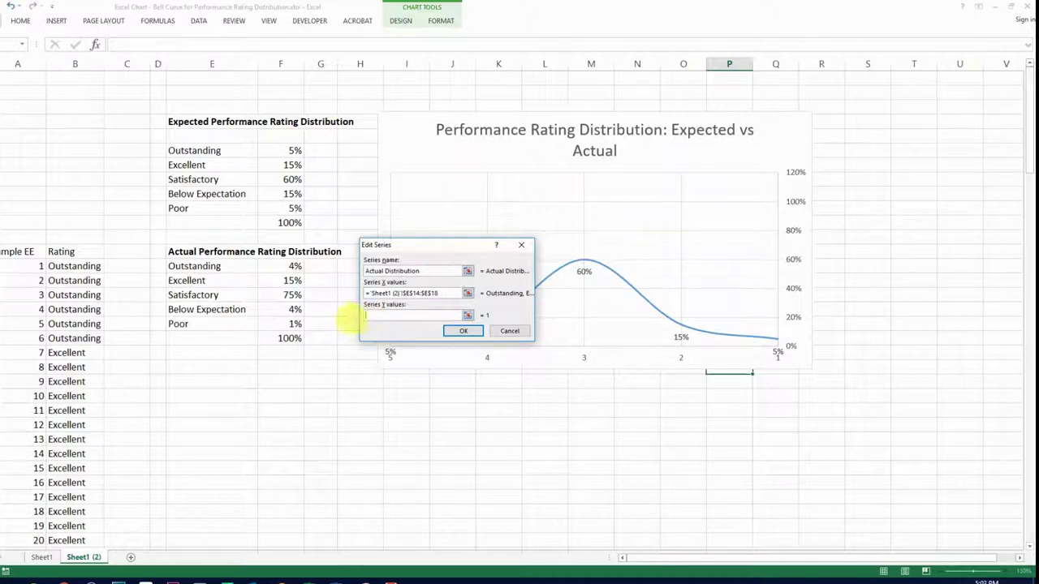
{"action": "left_click_drag", "start_coordinate": [290, 266], "coordinate": [294, 324]}
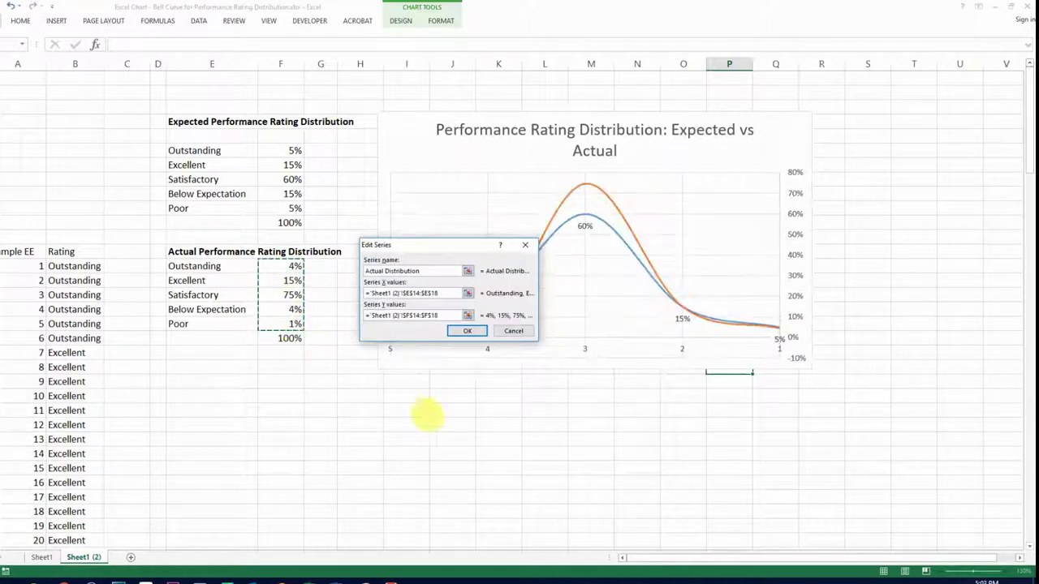
{"action": "left_click", "coordinate": [466, 330]}
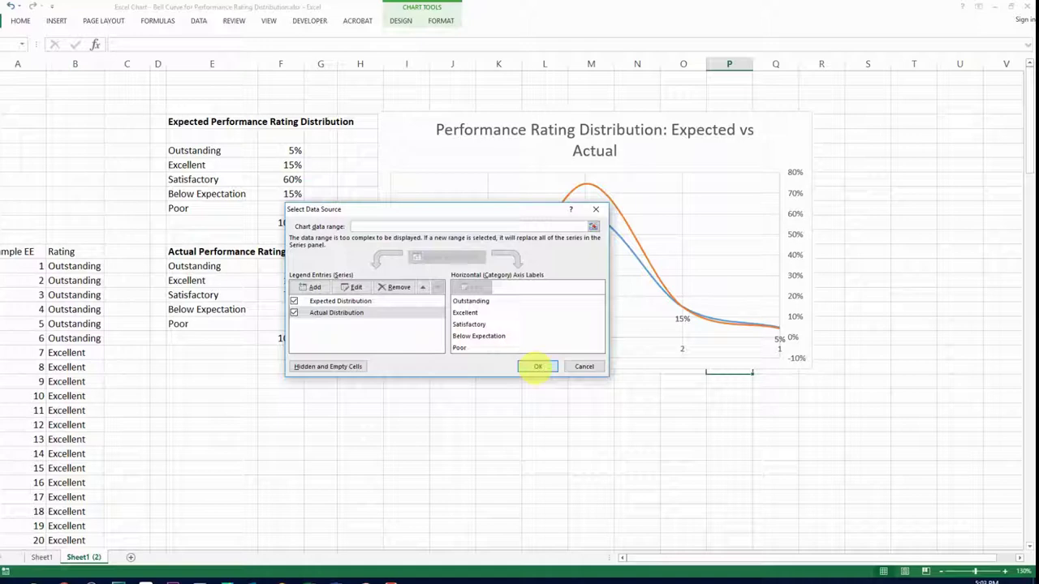
{"action": "left_click", "coordinate": [537, 366]}
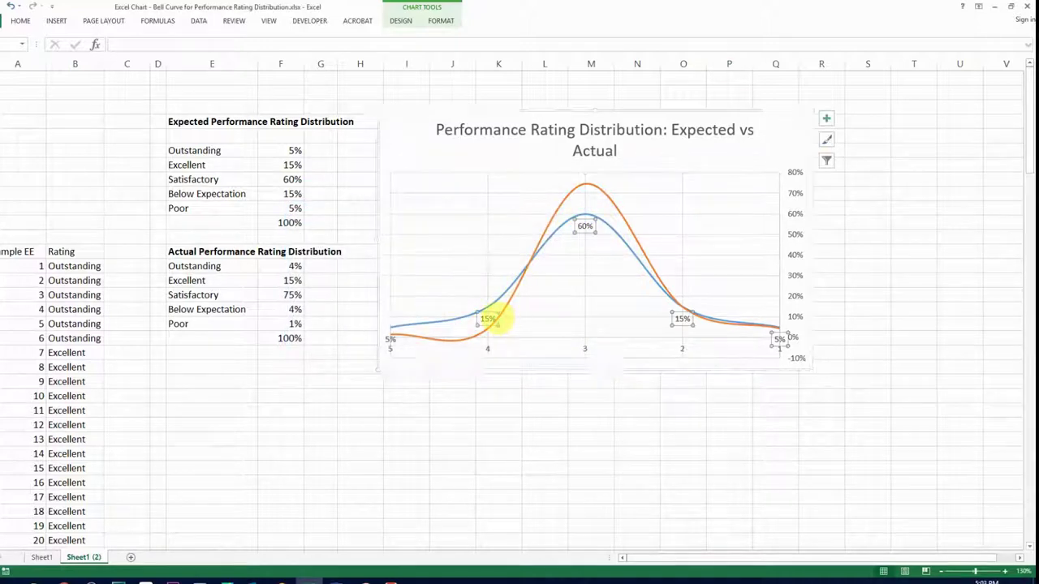
Add data labels to the Actual Distribution curve
{"action": "left_click", "coordinate": [415, 339]}
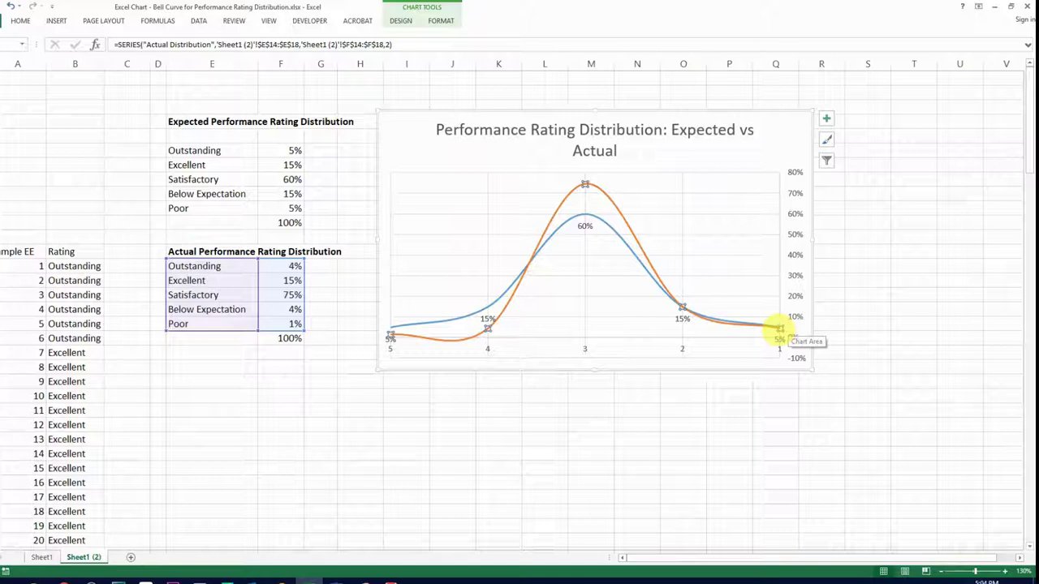
{"action": "right_click", "coordinate": [488, 328]}
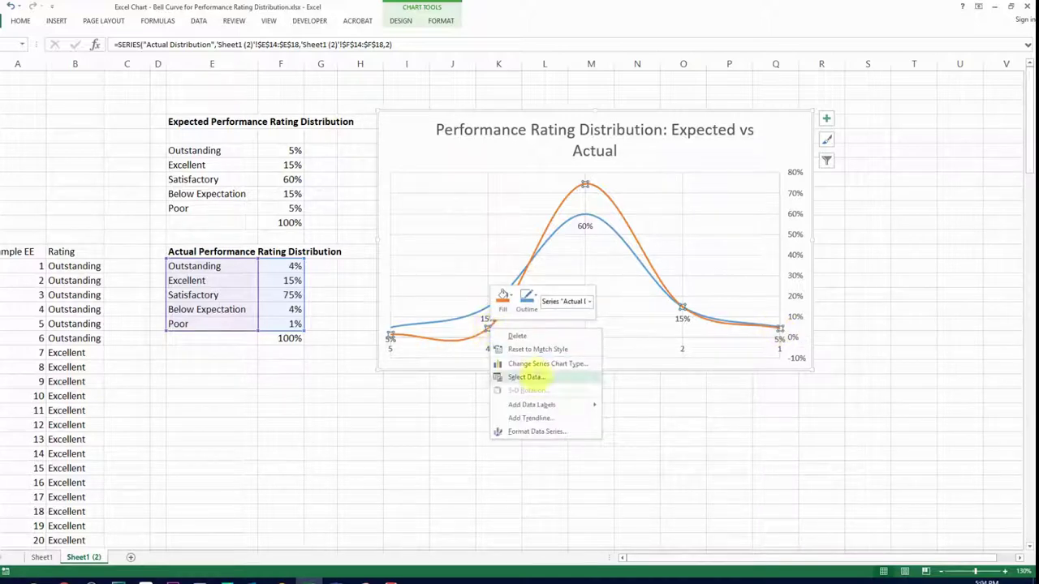
{"action": "mouse_move", "coordinate": [568, 404]}
{"action": "left_click", "coordinate": [626, 404]}
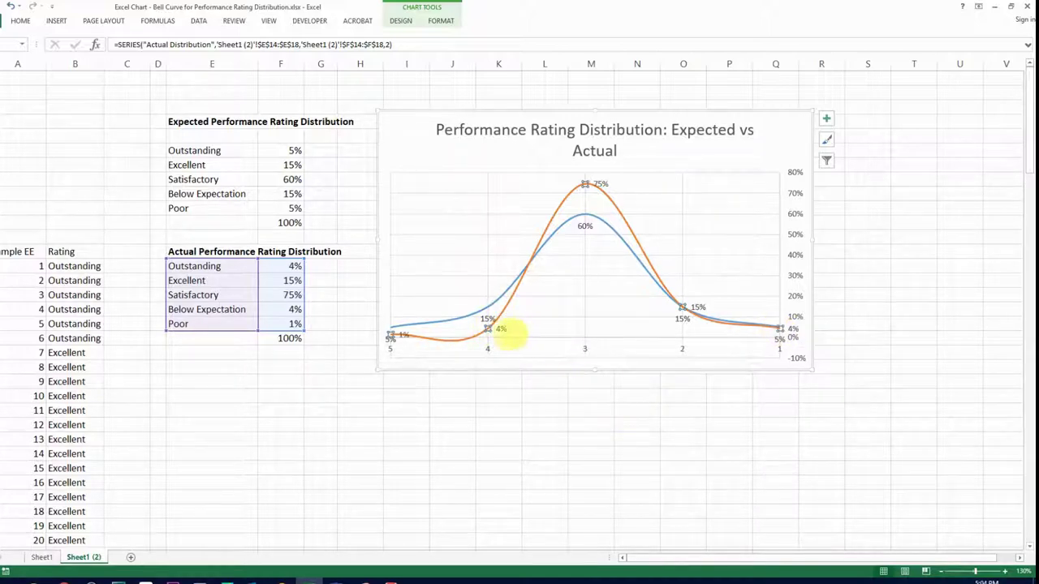
Position the Actual Distribution data labels above their points
{"action": "right_click", "coordinate": [497, 328]}
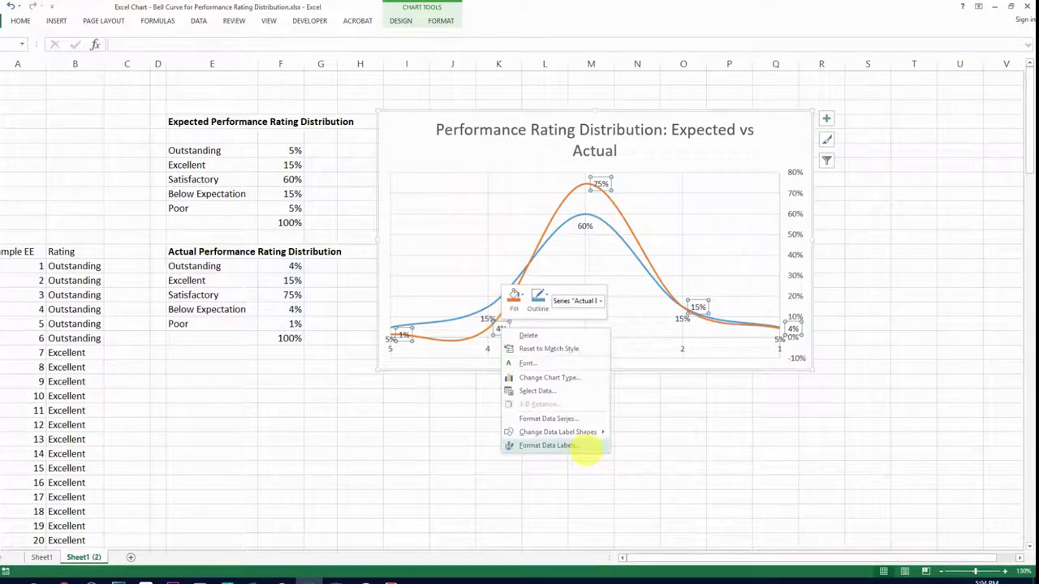
{"action": "left_click", "coordinate": [584, 445]}
{"action": "left_click", "coordinate": [850, 324]}
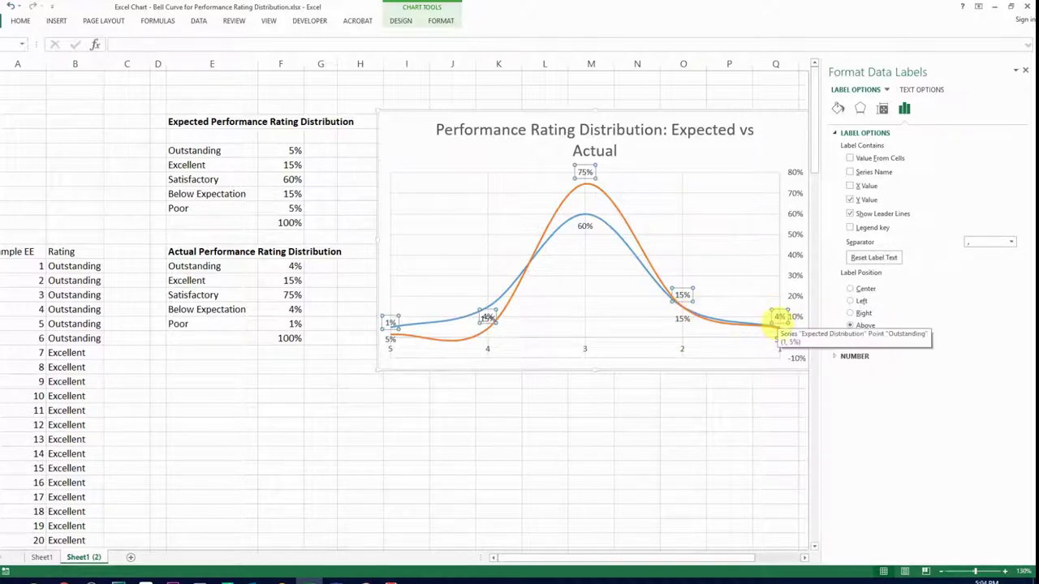
At the Outstanding end of the curves, move the Actual 4% label below the lines and the Expected 5% label above them
{"action": "left_click", "coordinate": [778, 317]}
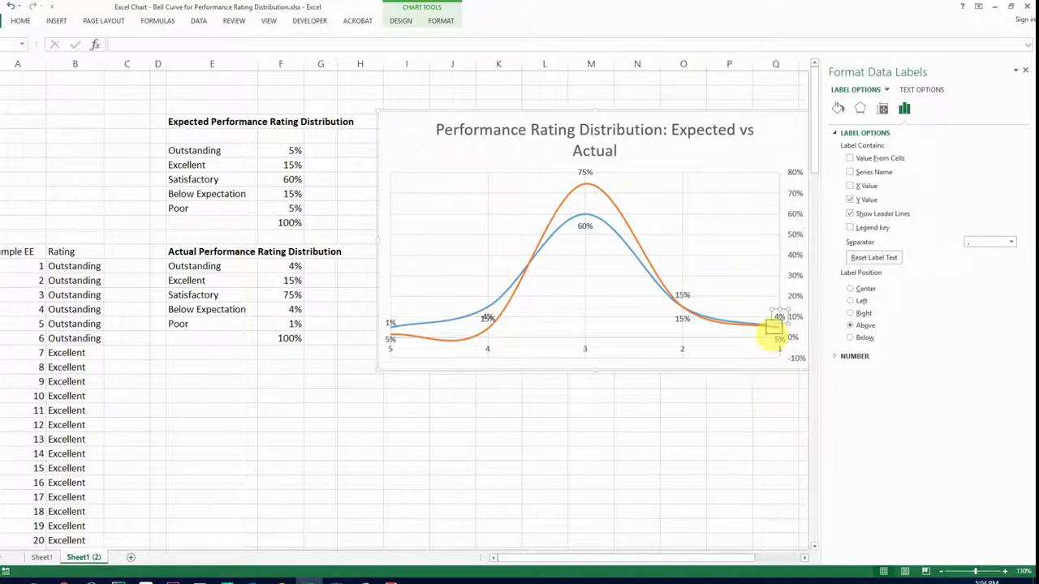
{"action": "left_click", "coordinate": [776, 335]}
{"action": "left_click", "coordinate": [777, 334]}
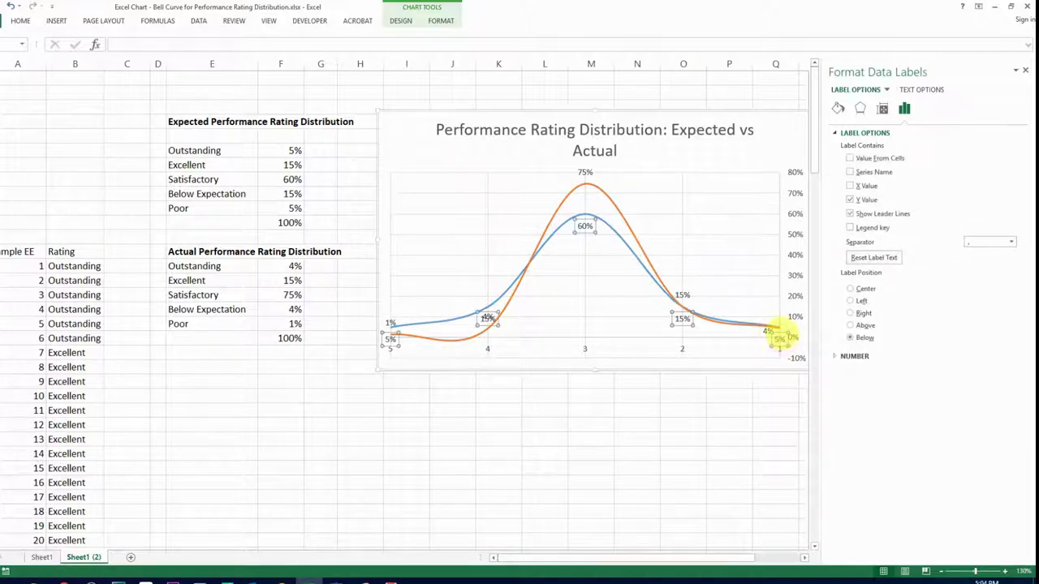
{"action": "left_click_drag", "start_coordinate": [770, 302], "coordinate": [771, 306]}
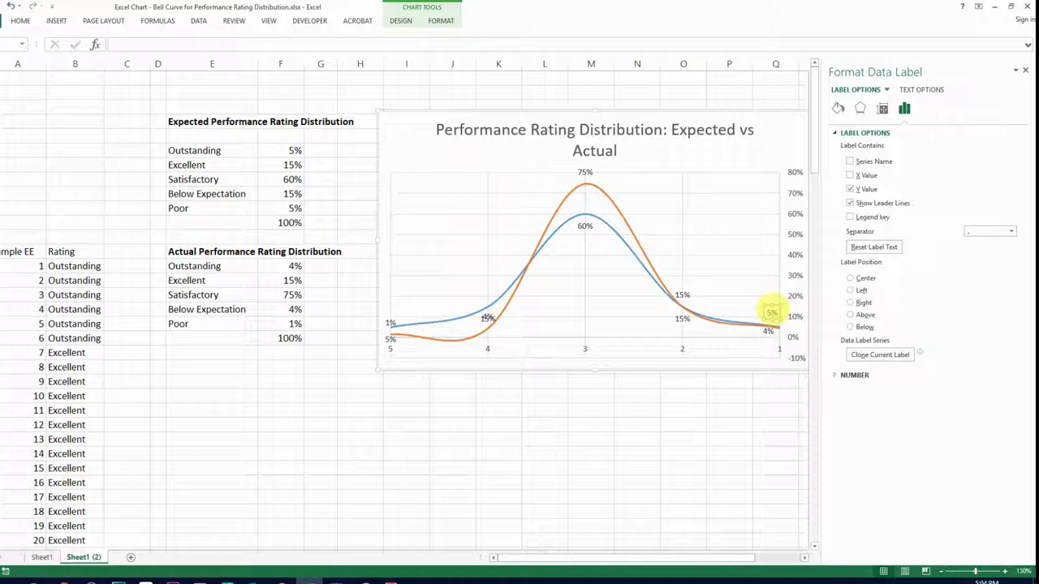
Separate the overlapping Below Expectation labels by moving the Actual 4% down and the Expected 15% above its curve
{"action": "left_click", "coordinate": [486, 317]}
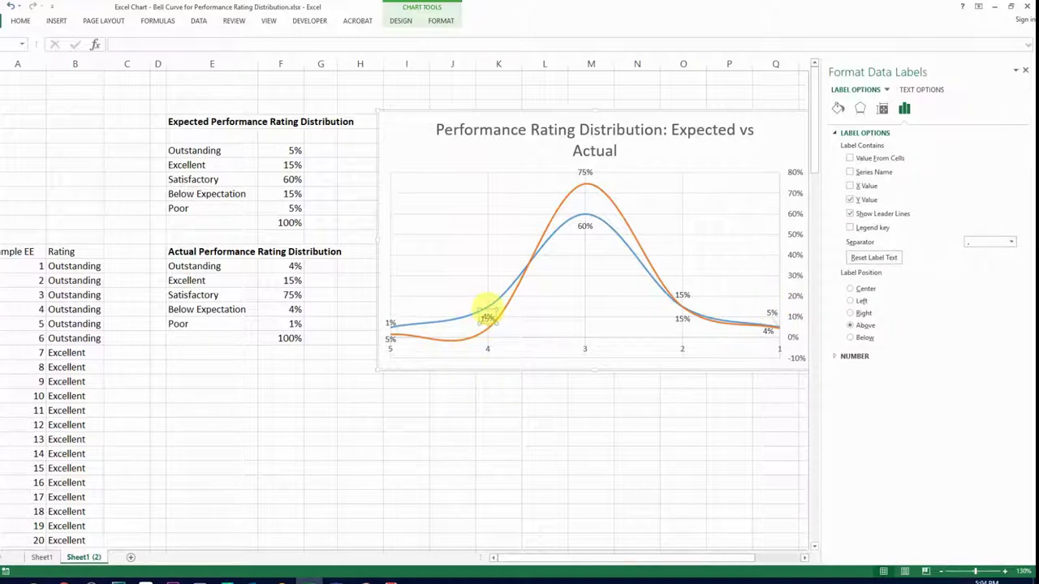
{"action": "left_click_drag", "start_coordinate": [485, 290], "coordinate": [484, 292]}
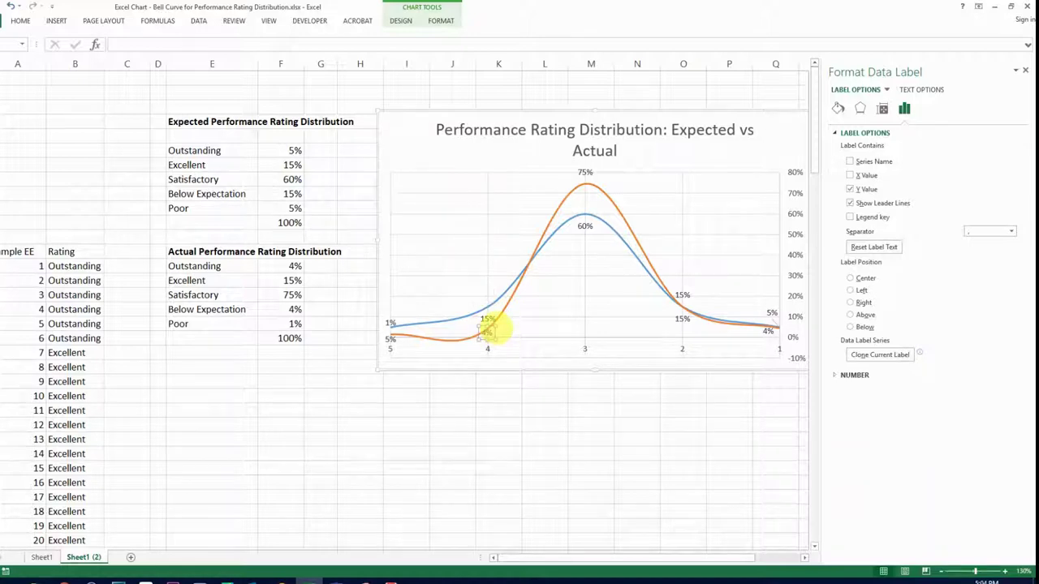
{"action": "left_click", "coordinate": [487, 320]}
{"action": "left_click_drag", "start_coordinate": [487, 319], "coordinate": [483, 301]}
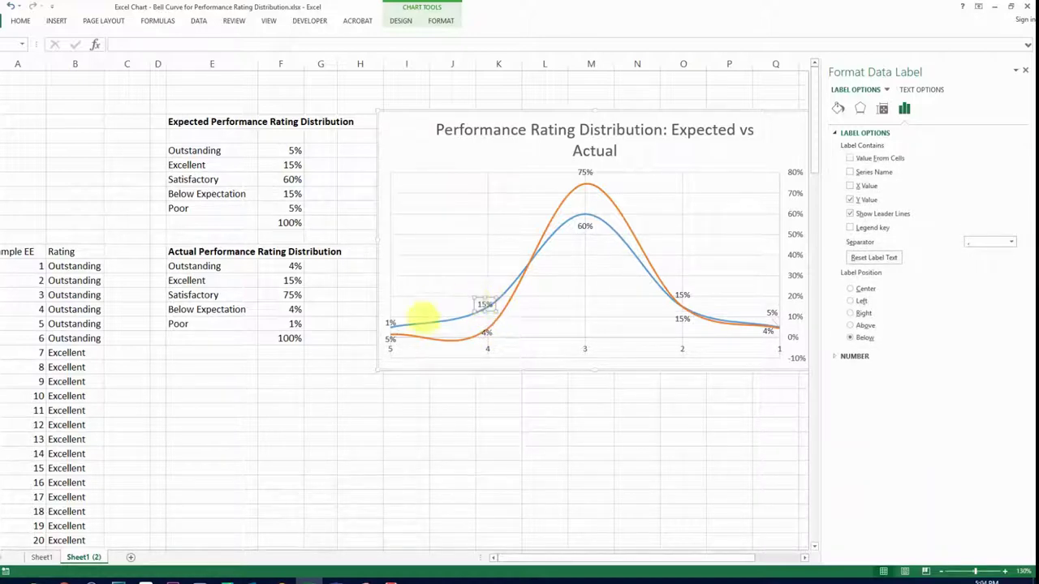
At the Poor end of the curves, move the Actual 1% label down beside its line and the Expected 5% label above
{"action": "left_click", "coordinate": [395, 328]}
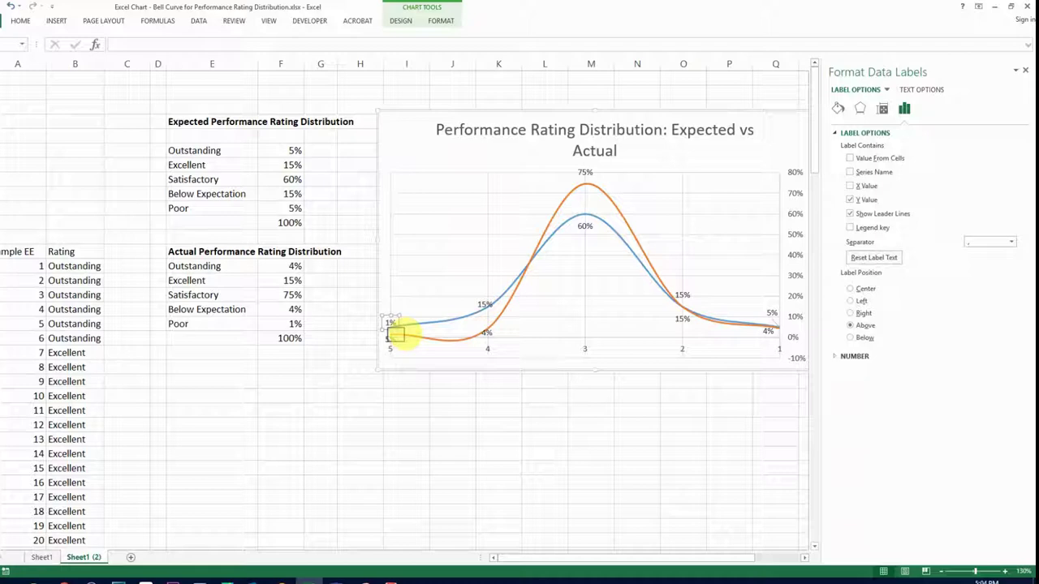
{"action": "left_click", "coordinate": [398, 336]}
{"action": "left_click", "coordinate": [394, 338]}
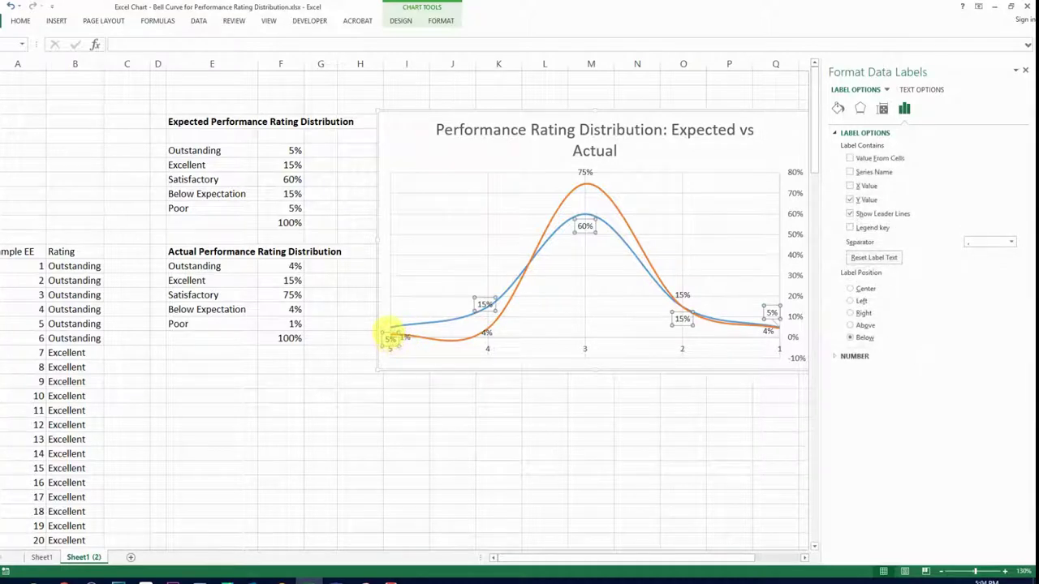
{"action": "left_click_drag", "start_coordinate": [393, 315], "coordinate": [393, 316]}
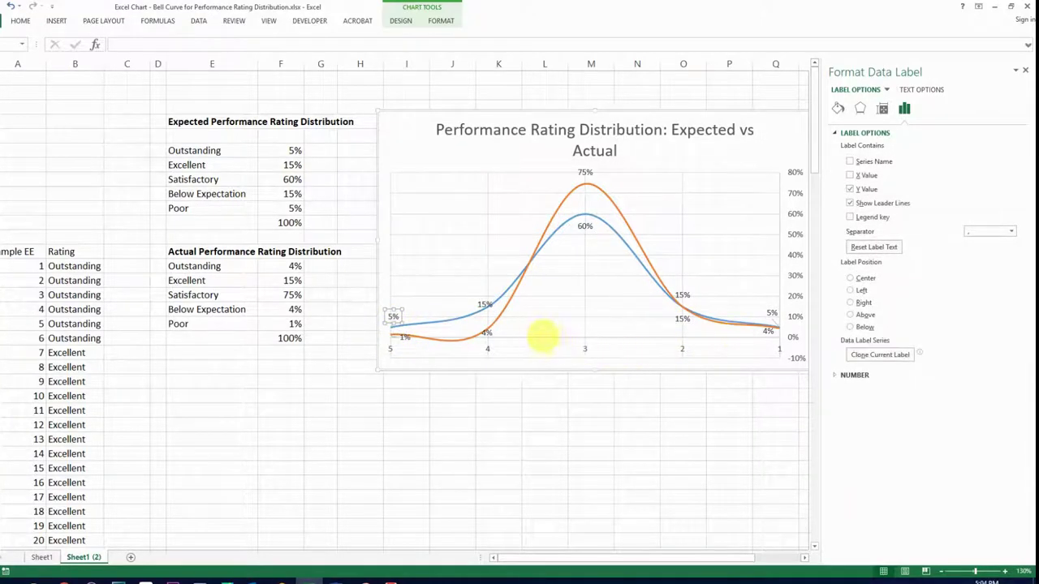
Nudge the Actual 1% label at the Poor end closer to its curve and deselect the chart
{"action": "left_click", "coordinate": [535, 336]}
{"action": "left_click", "coordinate": [404, 337]}
{"action": "left_click", "coordinate": [405, 331]}
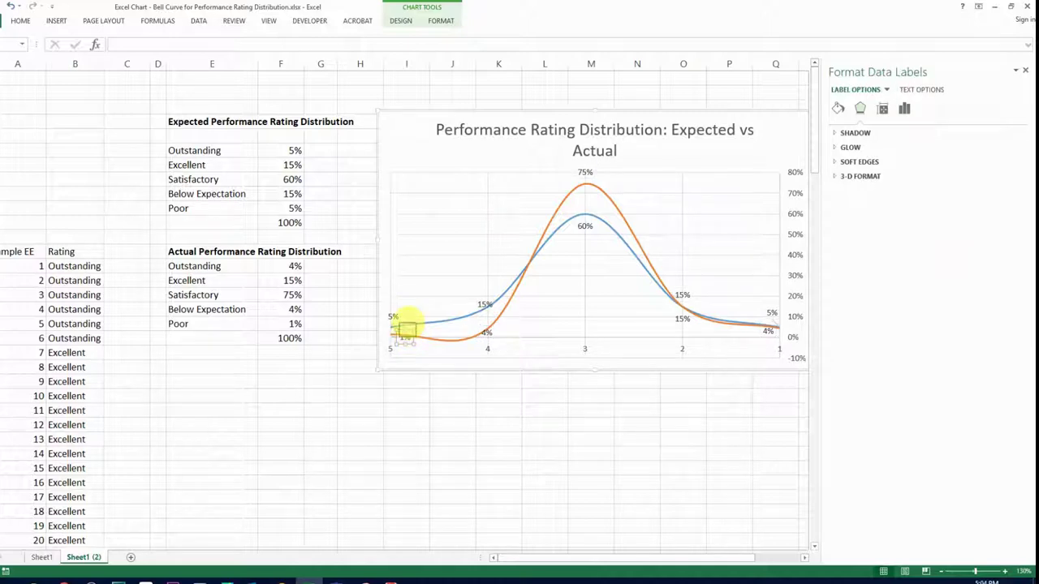
{"action": "left_click", "coordinate": [603, 324]}
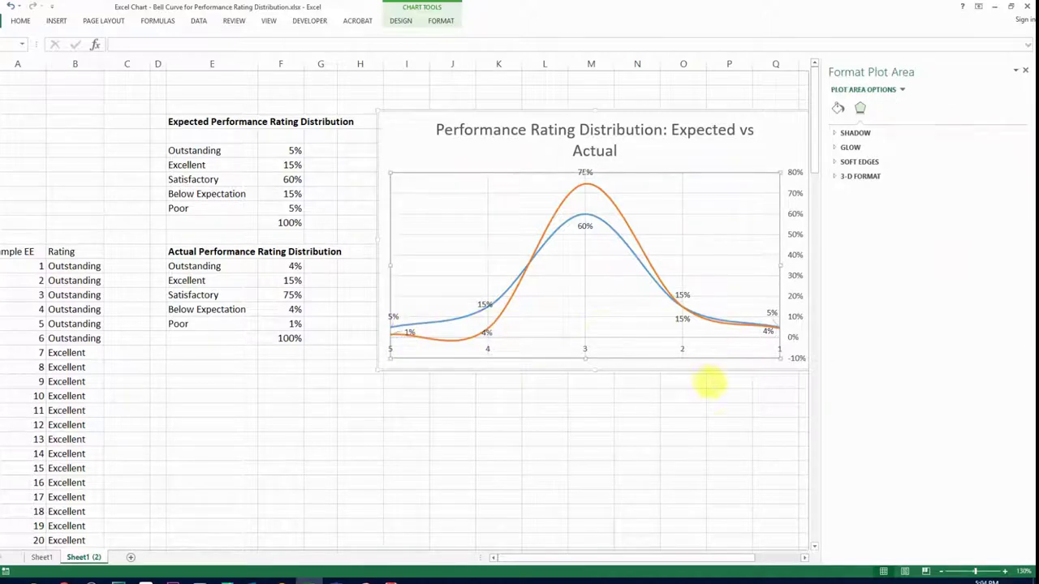
{"action": "left_click", "coordinate": [727, 423]}
{"action": "left_click", "coordinate": [625, 183]}
{"action": "left_click", "coordinate": [688, 156]}
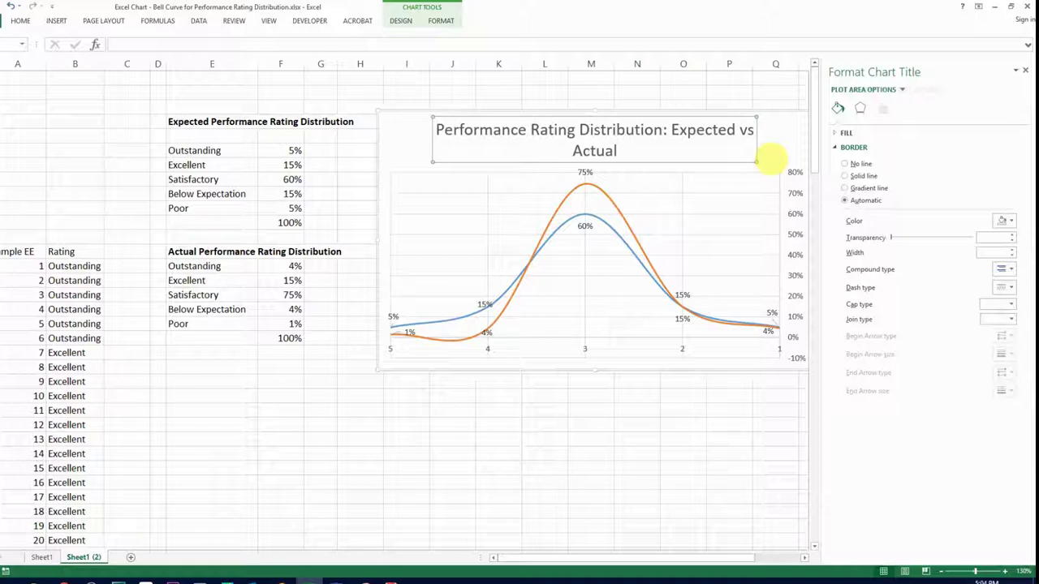
{"action": "left_click", "coordinate": [759, 411]}
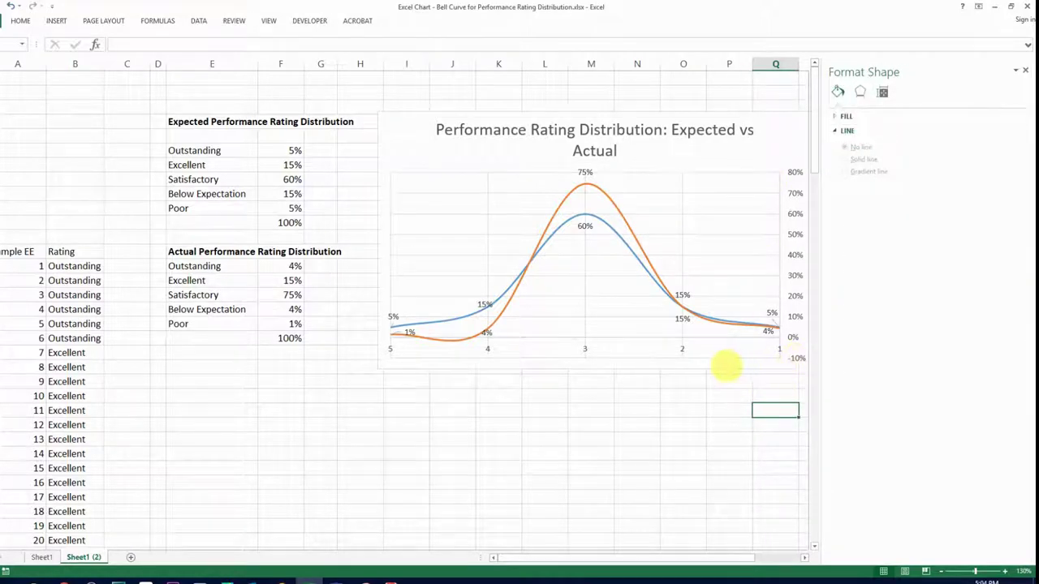
Set the vertical axis minimum bound to 0
{"action": "left_click", "coordinate": [793, 336]}
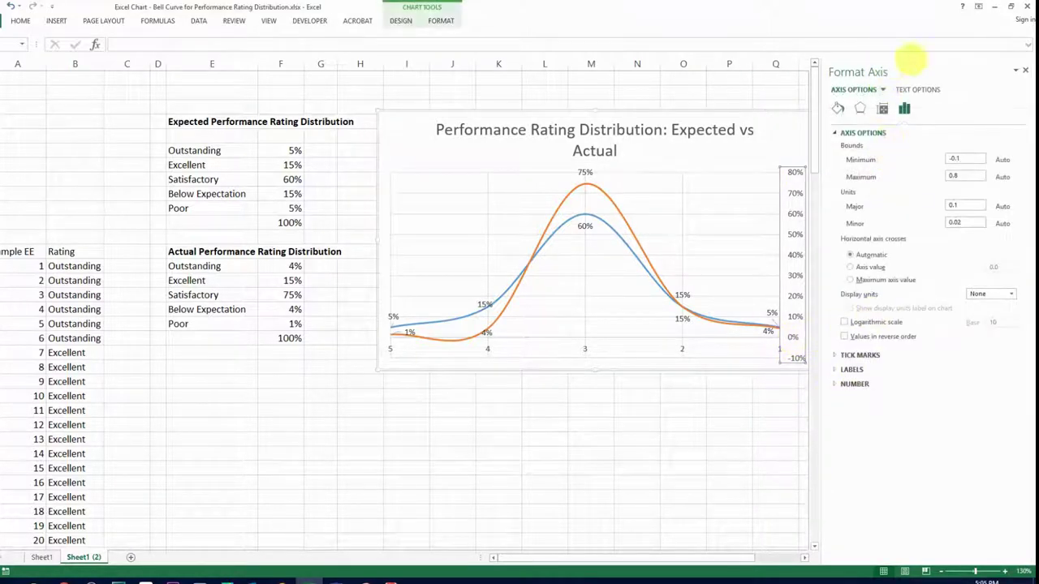
{"action": "left_click", "coordinate": [1025, 70]}
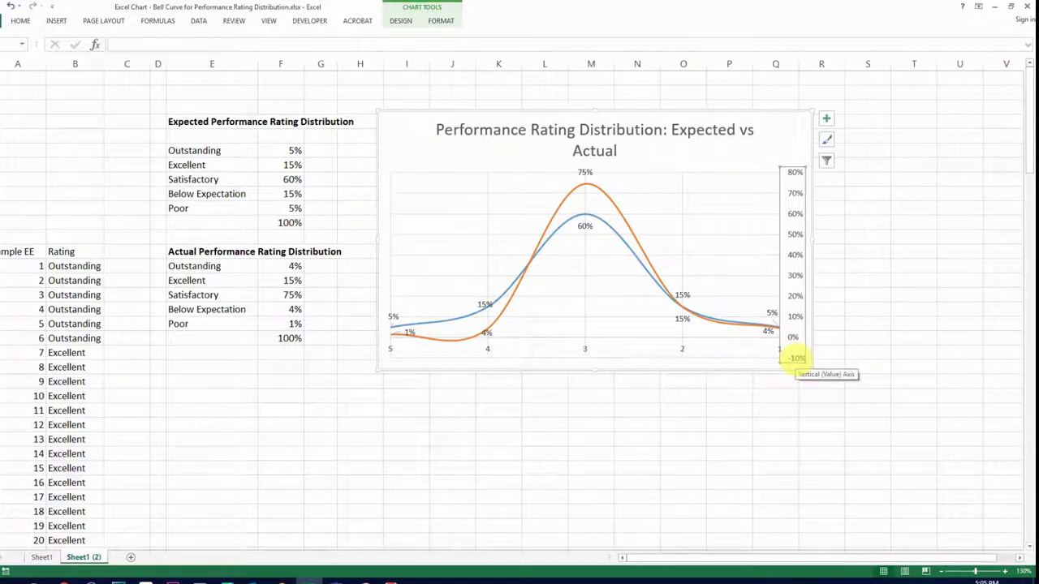
{"action": "double_click", "coordinate": [792, 337]}
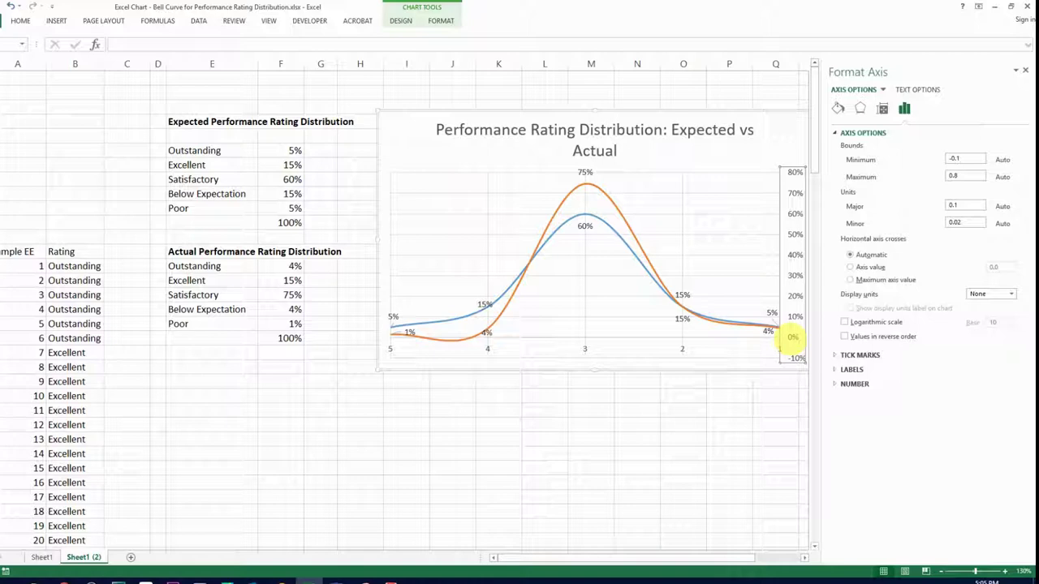
{"action": "left_click_drag", "start_coordinate": [964, 159], "coordinate": [951, 158]}
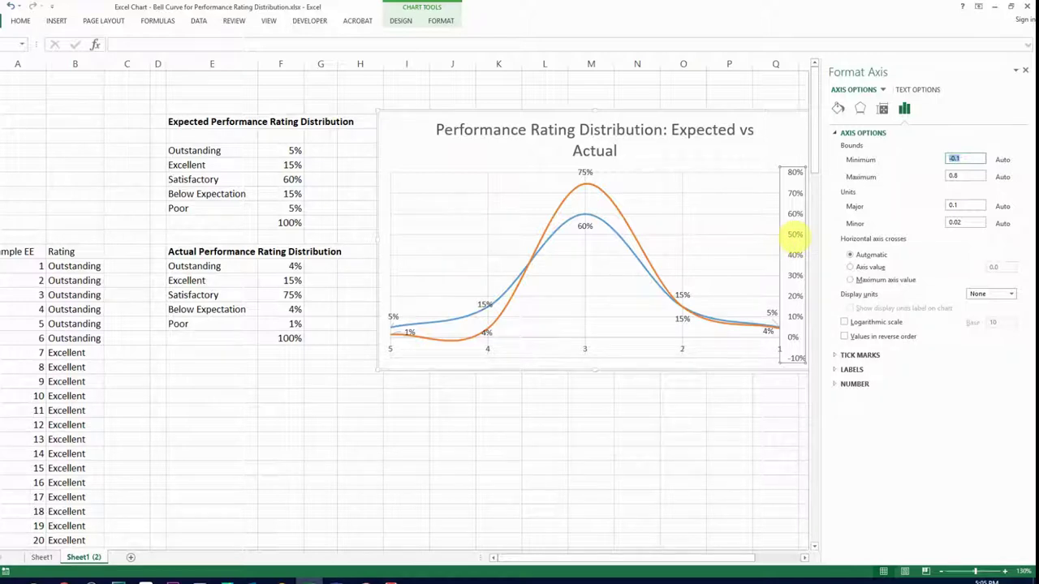
{"action": "type", "text": "0"}
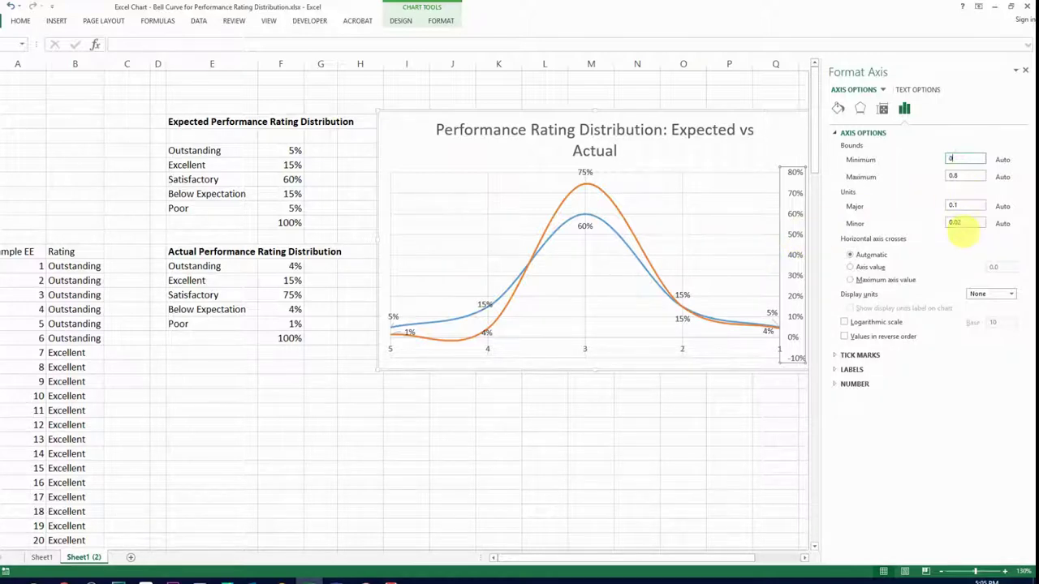
{"action": "key", "text": "Return"}
{"action": "left_click", "coordinate": [730, 380]}
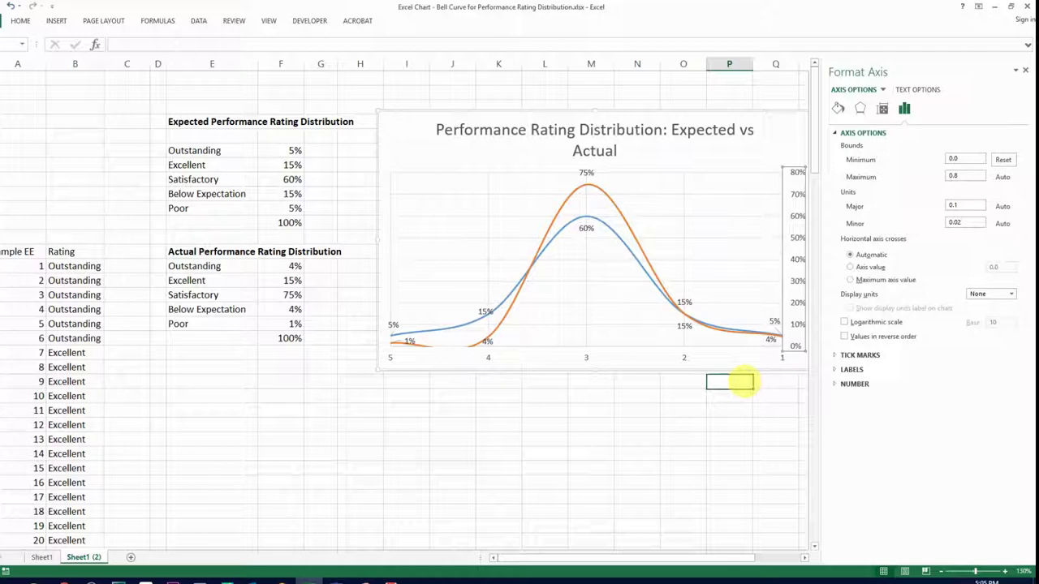
{"action": "left_click", "coordinate": [734, 422]}
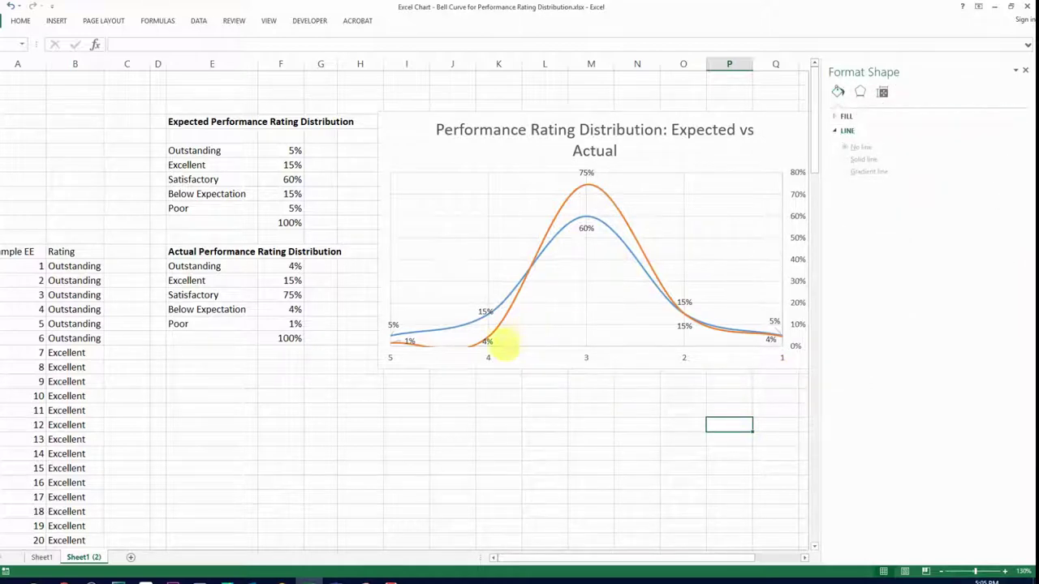
Enlarge the plot area slightly upward toward the chart title and close the formatting pane
{"action": "left_click", "coordinate": [503, 353]}
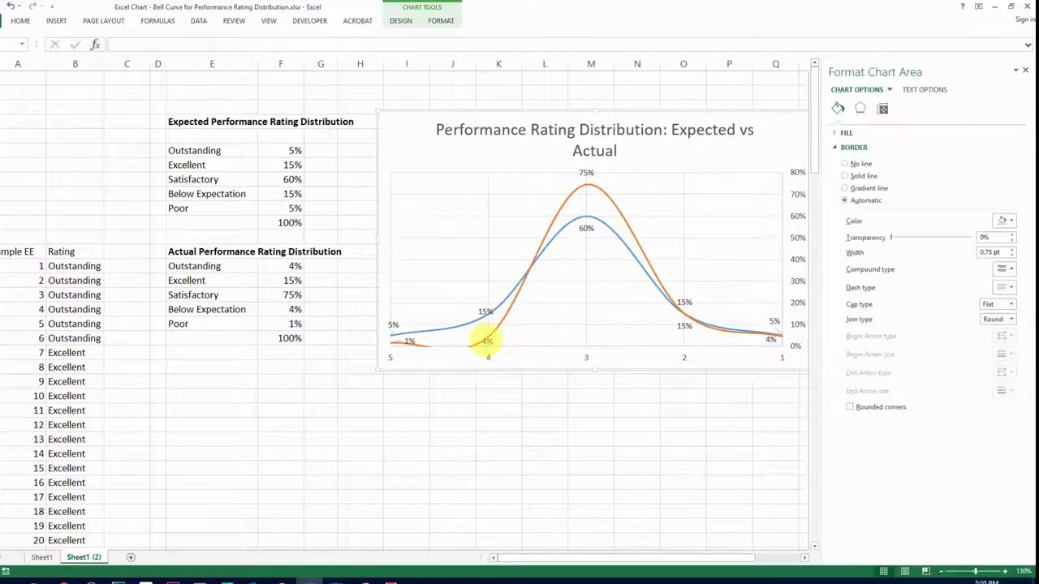
{"action": "left_click", "coordinate": [494, 338]}
{"action": "left_click", "coordinate": [528, 329]}
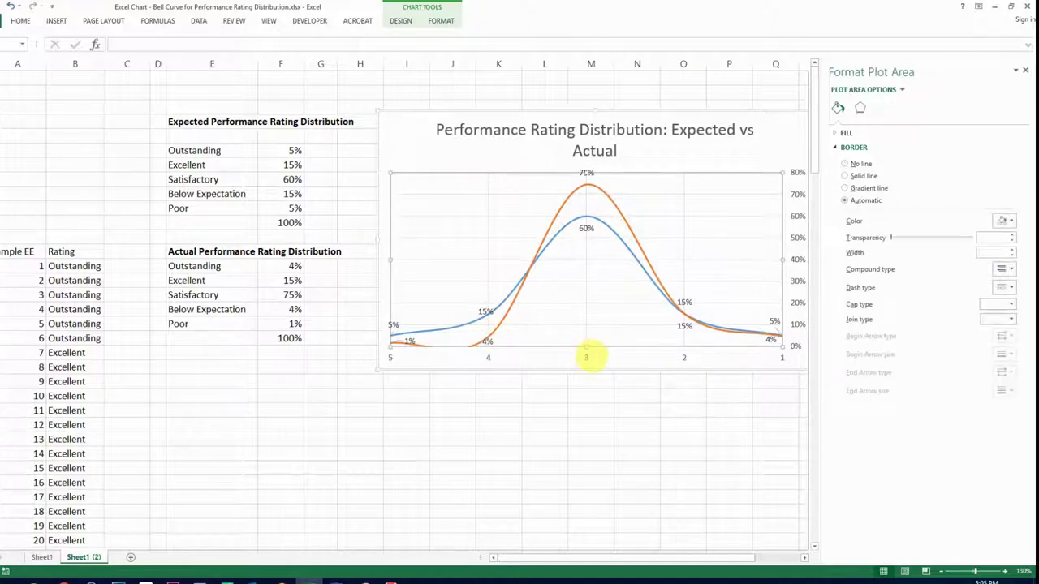
{"action": "left_click", "coordinate": [586, 357]}
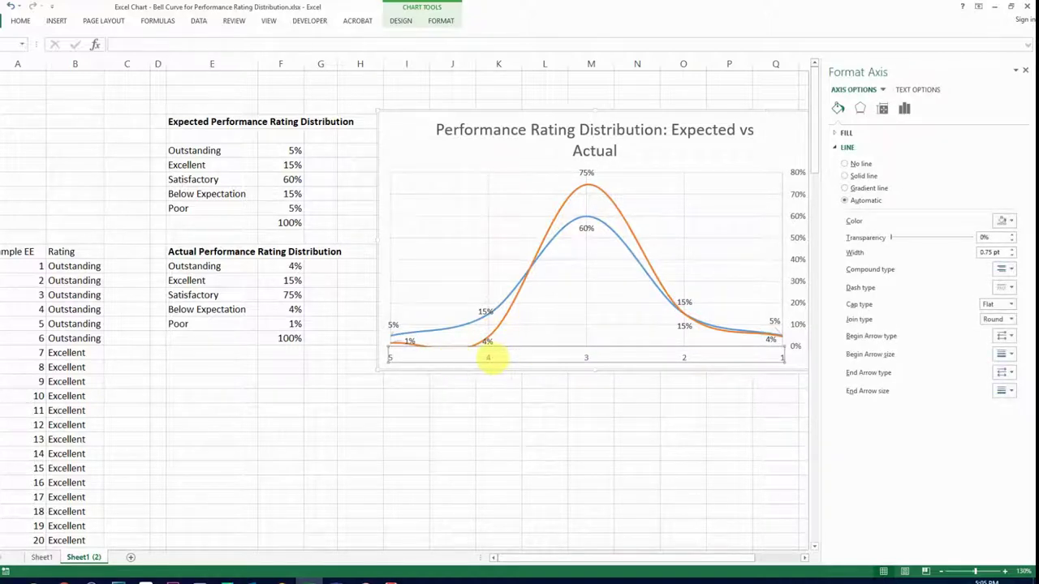
{"action": "left_click", "coordinate": [578, 302]}
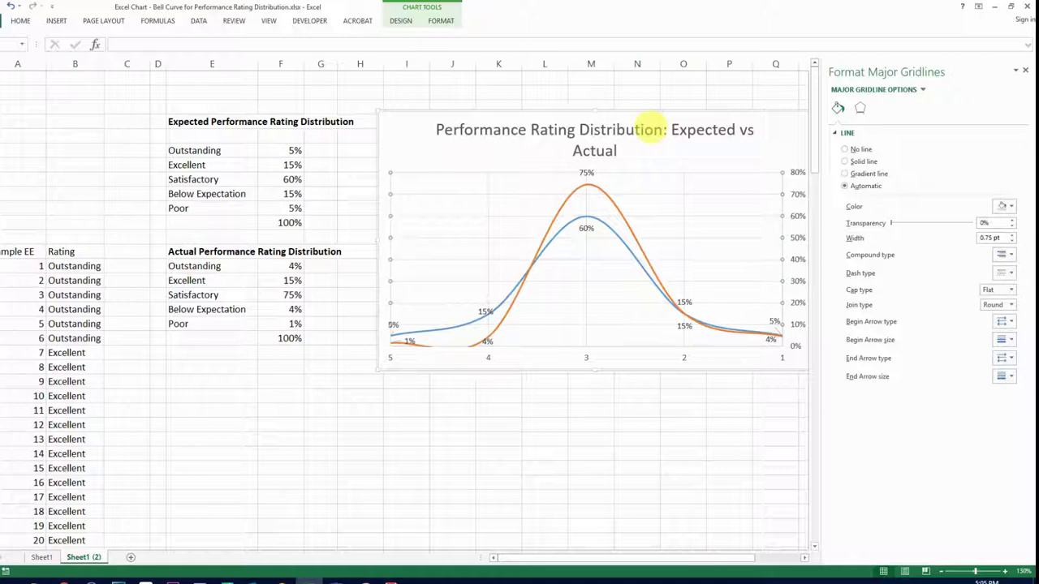
{"action": "left_click", "coordinate": [637, 169]}
{"action": "left_click", "coordinate": [592, 174]}
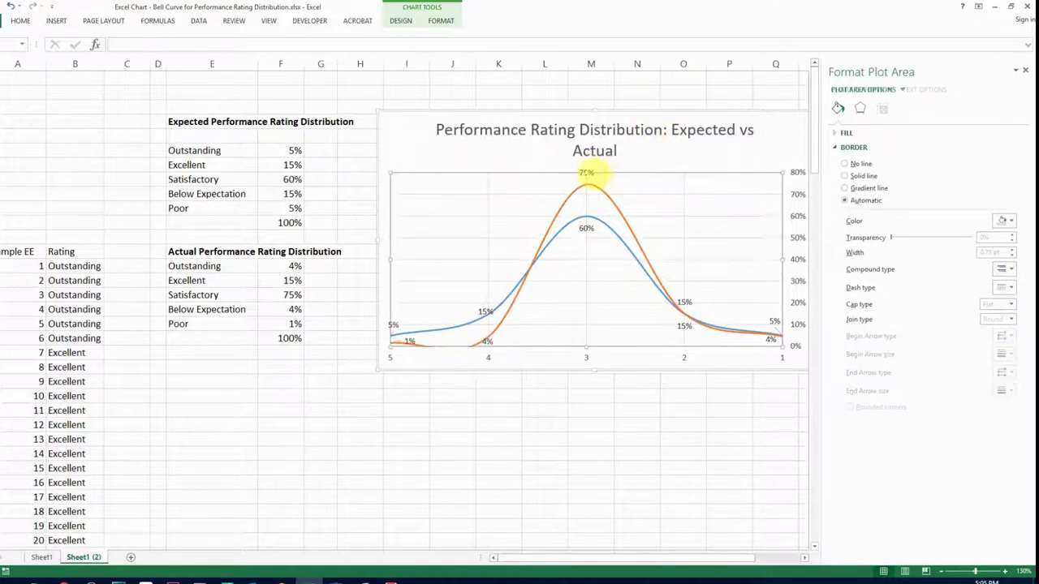
{"action": "left_click_drag", "start_coordinate": [586, 173], "coordinate": [586, 162]}
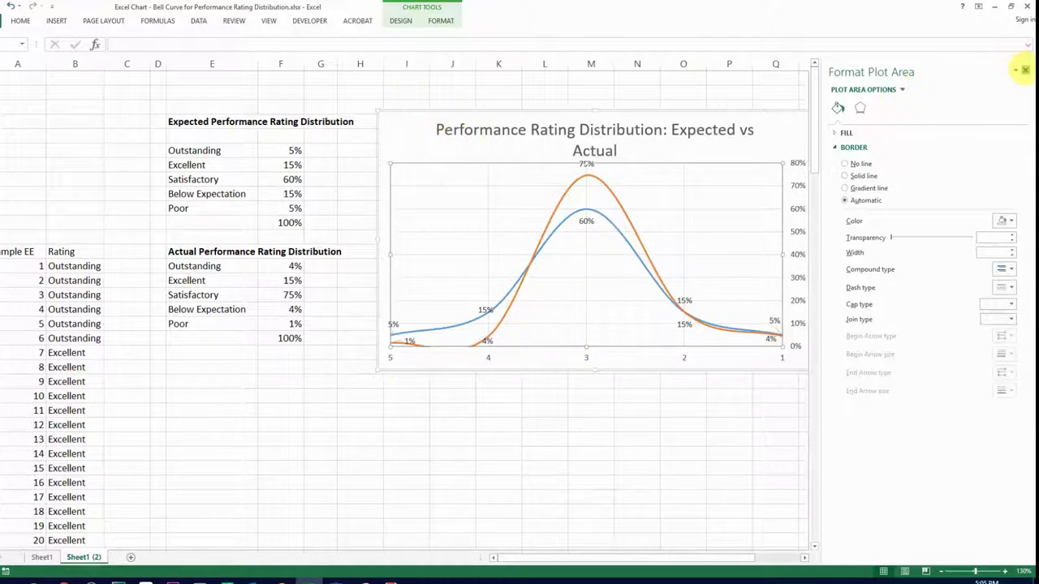
{"action": "left_click", "coordinate": [1025, 70]}
Copy the text box of rating names from the Sheet1 chart and paste it into the chart on Sheet1 (2)
{"action": "left_click", "coordinate": [586, 357]}
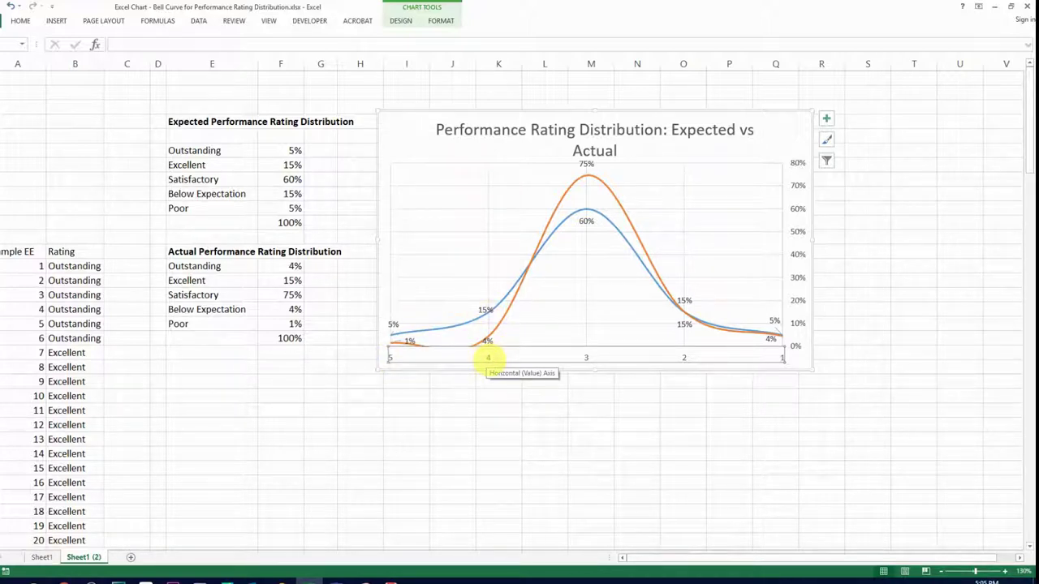
{"action": "left_click", "coordinate": [42, 557]}
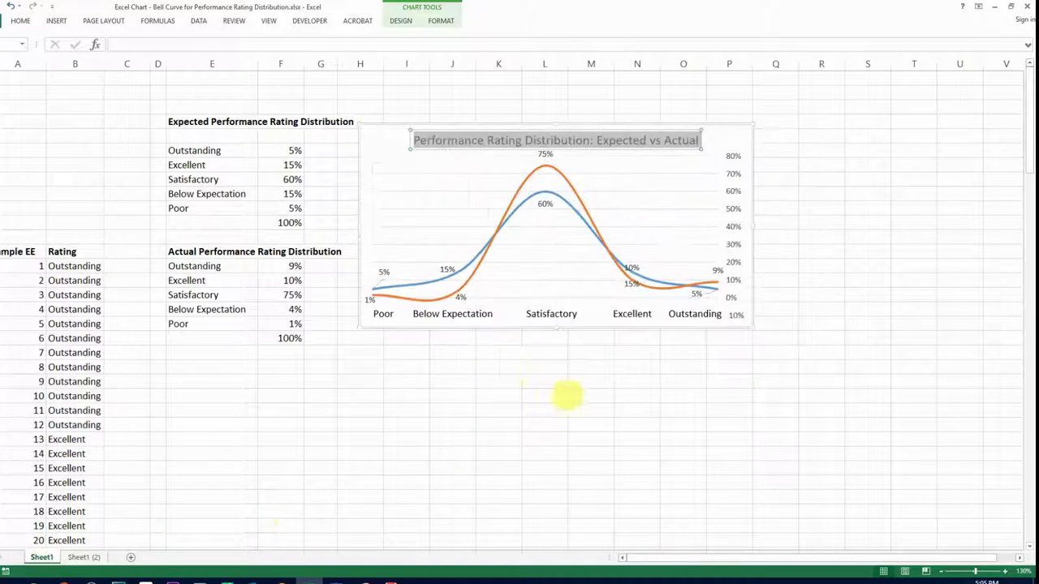
{"action": "left_click", "coordinate": [424, 313]}
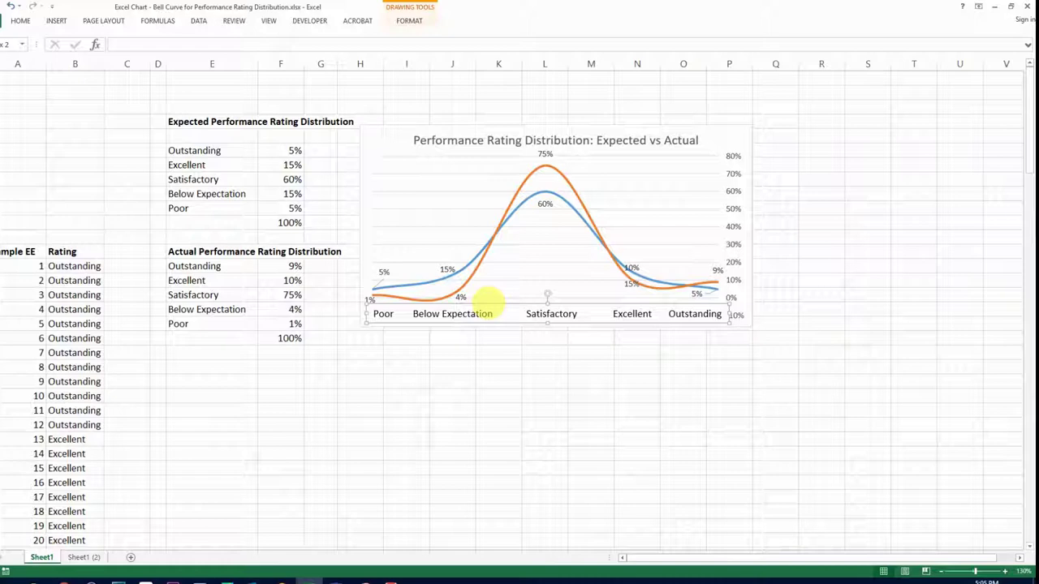
{"action": "mouse_move", "coordinate": [487, 304]}
{"action": "left_mouse_down"}
{"action": "mouse_move", "coordinate": [487, 346]}
{"action": "mouse_move", "coordinate": [485, 305]}
{"action": "left_mouse_up"}
{"action": "key", "text": "ctrl+c"}
{"action": "left_click", "coordinate": [81, 555]}
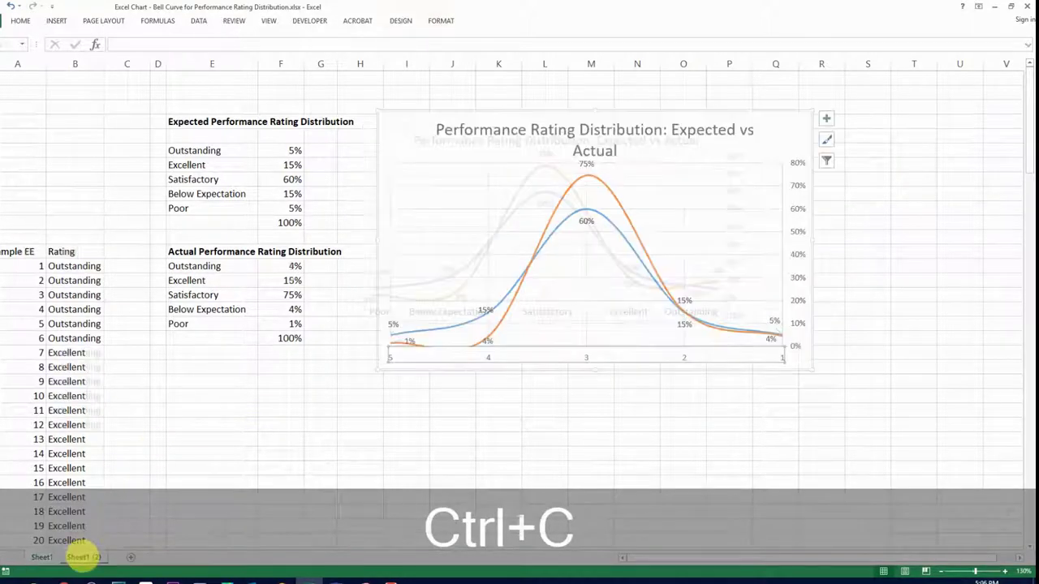
{"action": "key", "text": "ctrl+v"}
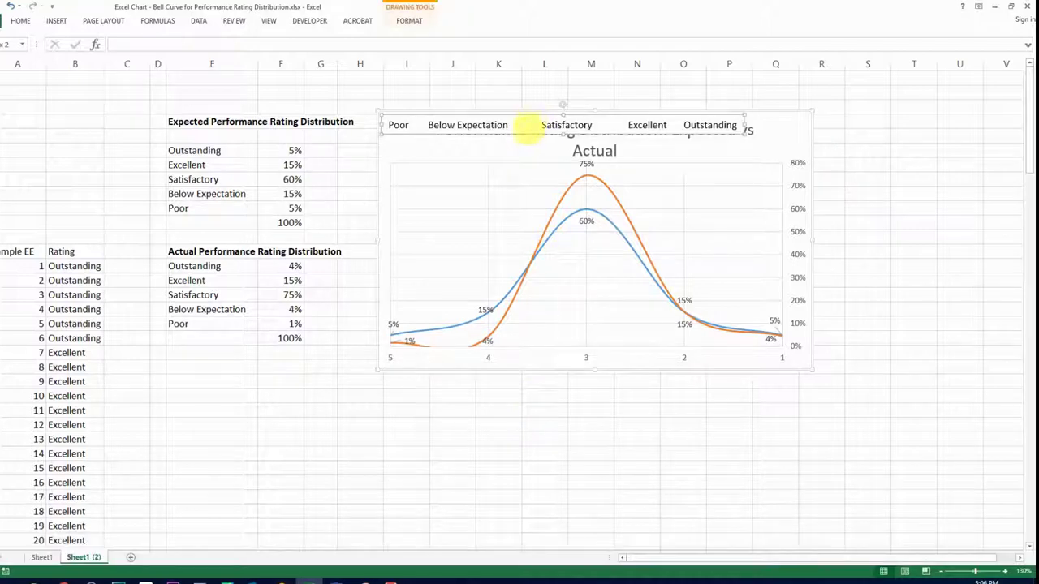
Move the rating-names text box below the plot area and widen it to cover the numeric horizontal axis labels
{"action": "left_click_drag", "start_coordinate": [527, 133], "coordinate": [532, 376]}
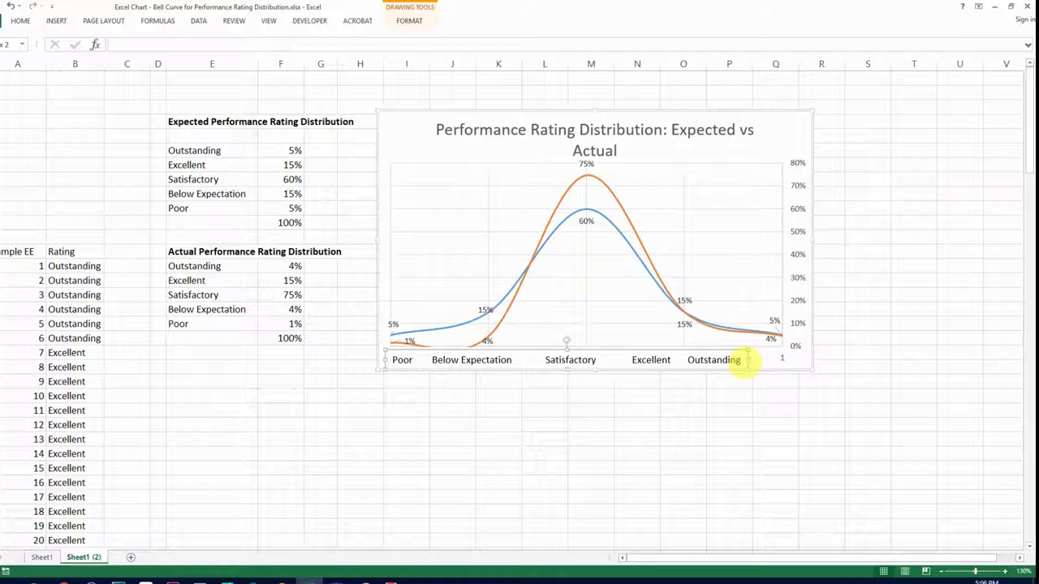
{"action": "key", "text": "Escape"}
{"action": "left_click", "coordinate": [781, 358]}
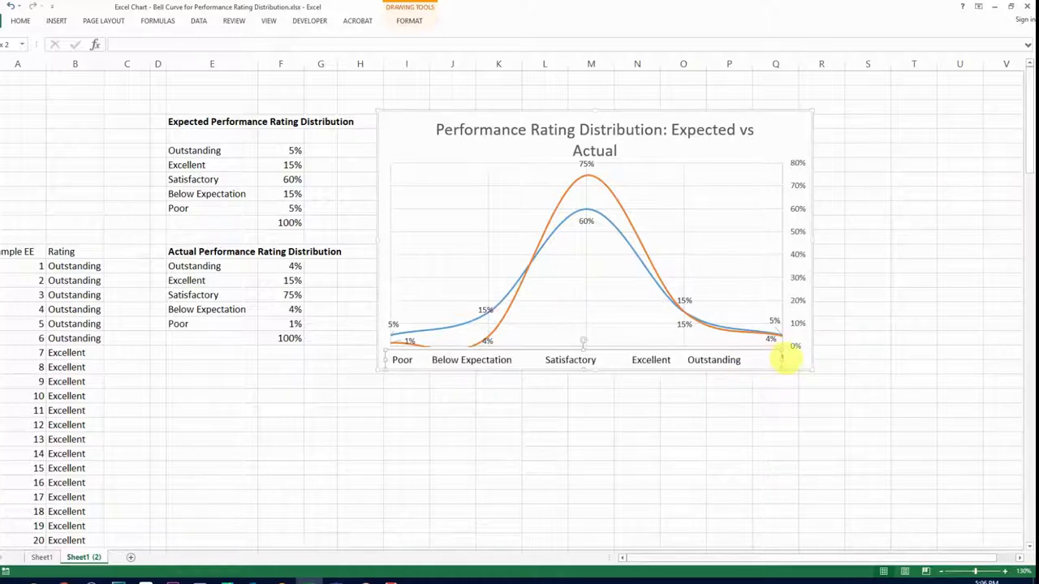
{"action": "left_click_drag", "start_coordinate": [781, 359], "coordinate": [798, 355]}
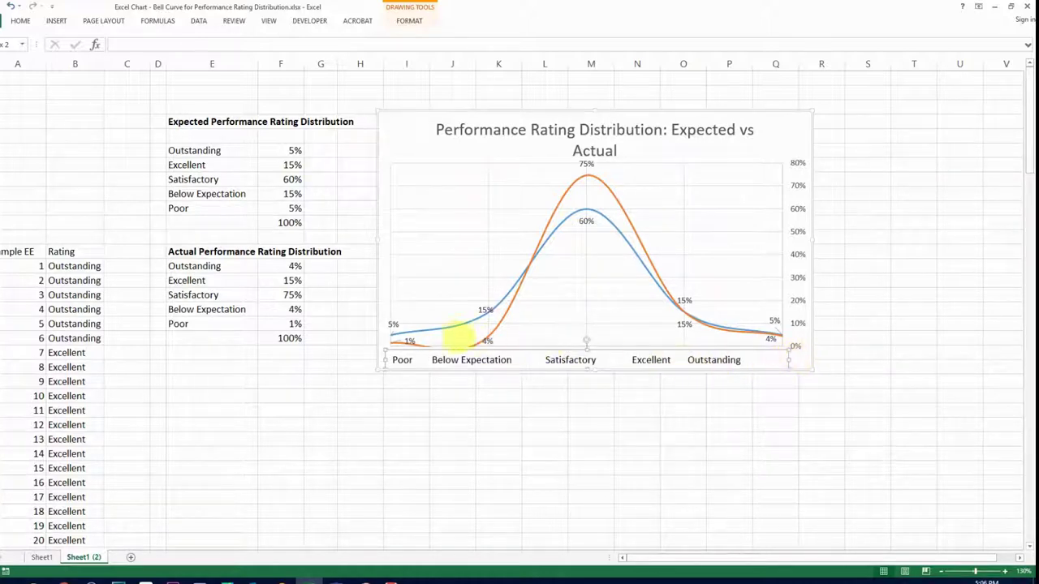
Space out Below Expectation, Satisfactory, Excellent and Outstanding in the text box to line up with their positions along the curves, and deselect the chart
{"action": "left_click", "coordinate": [435, 360]}
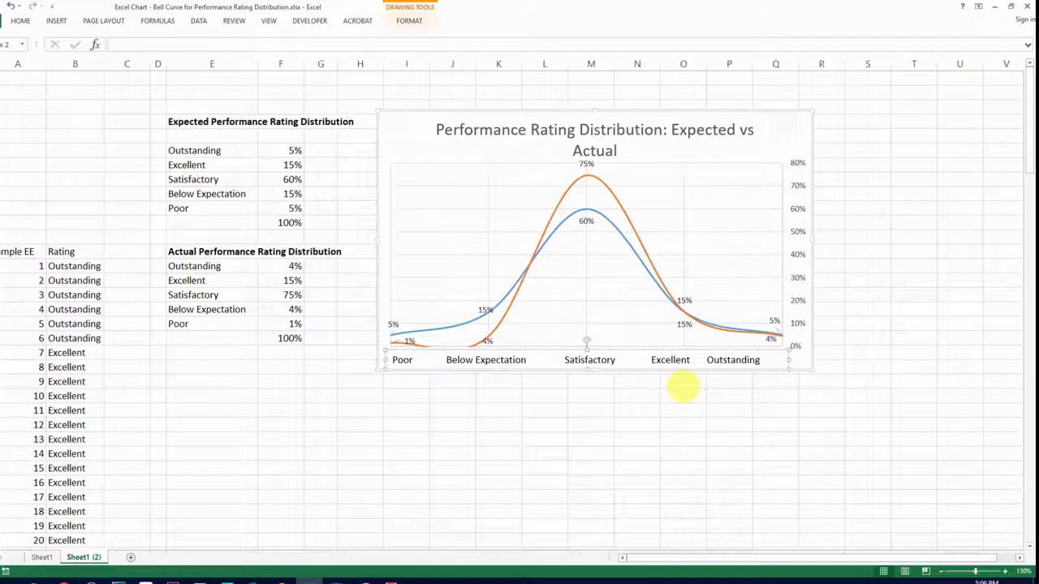
{"action": "left_click", "coordinate": [648, 361]}
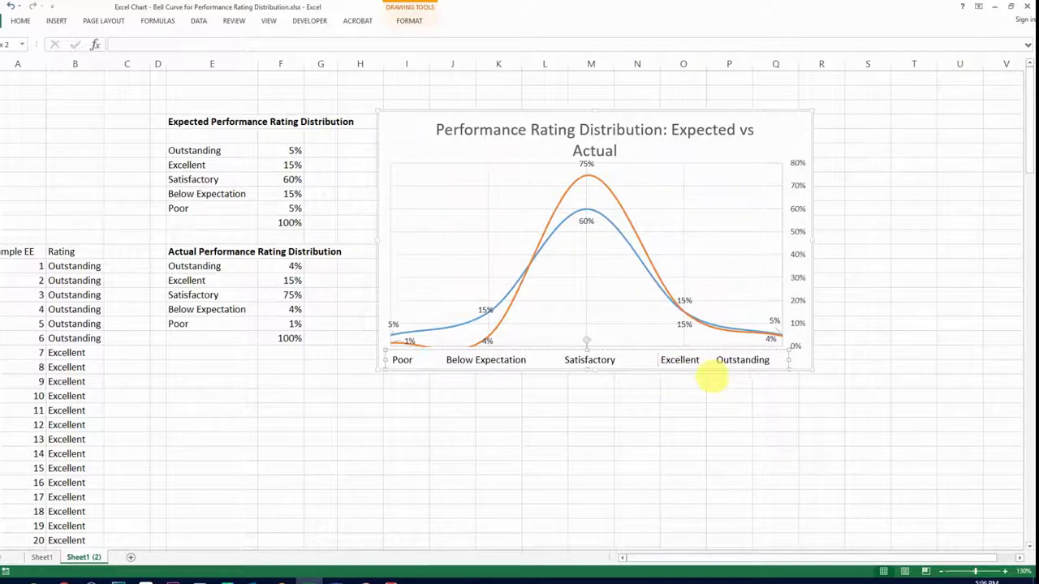
{"action": "left_click", "coordinate": [721, 359]}
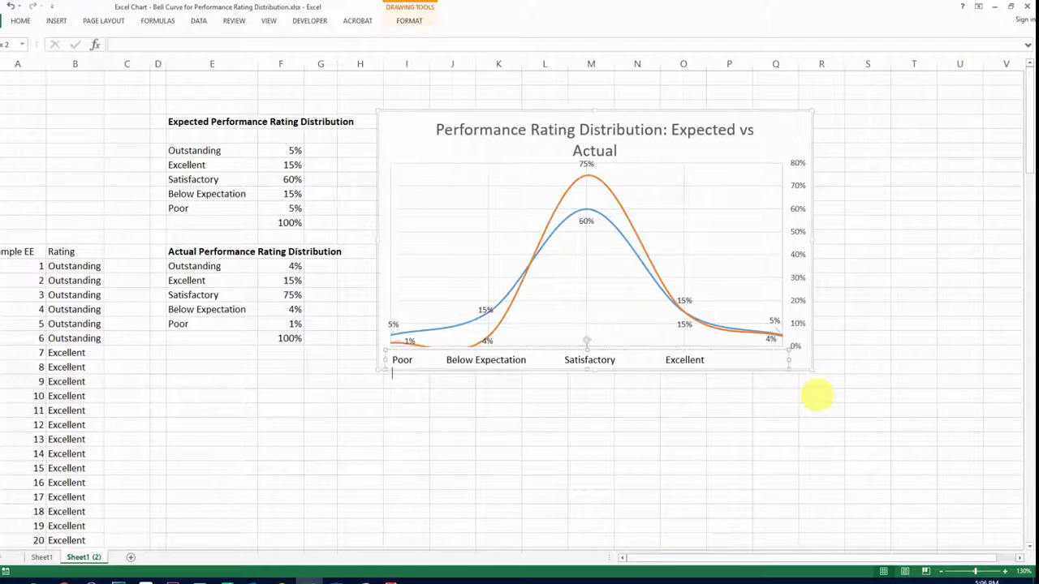
{"action": "left_click", "coordinate": [806, 395]}
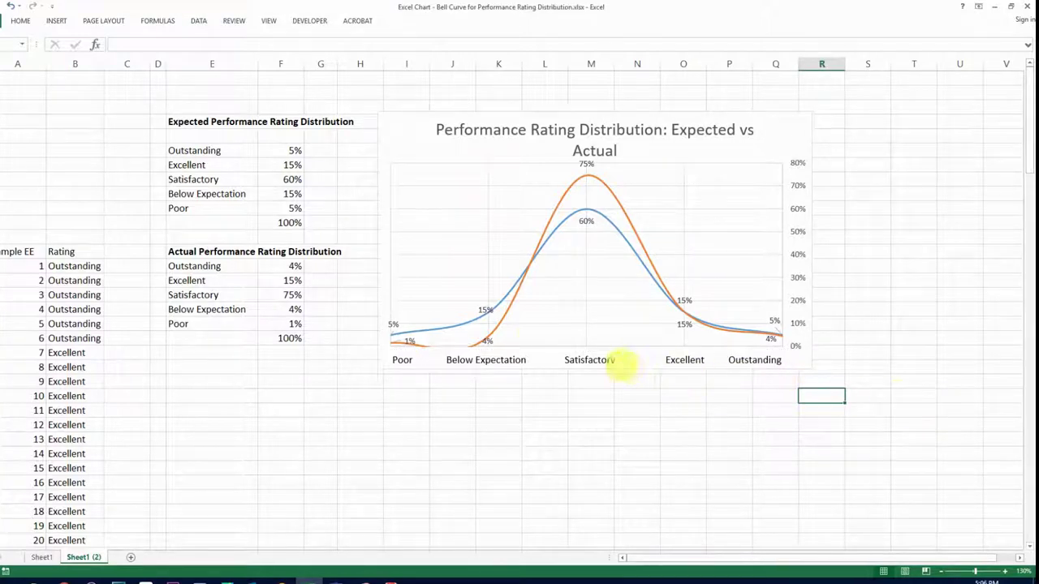
{"action": "left_click", "coordinate": [522, 325]}
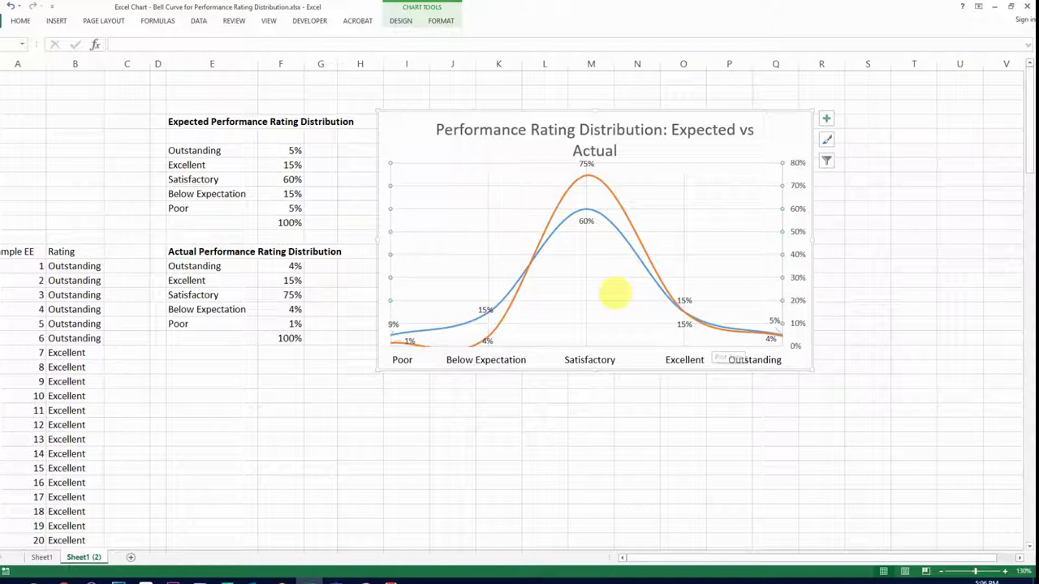
{"action": "left_click", "coordinate": [834, 423]}
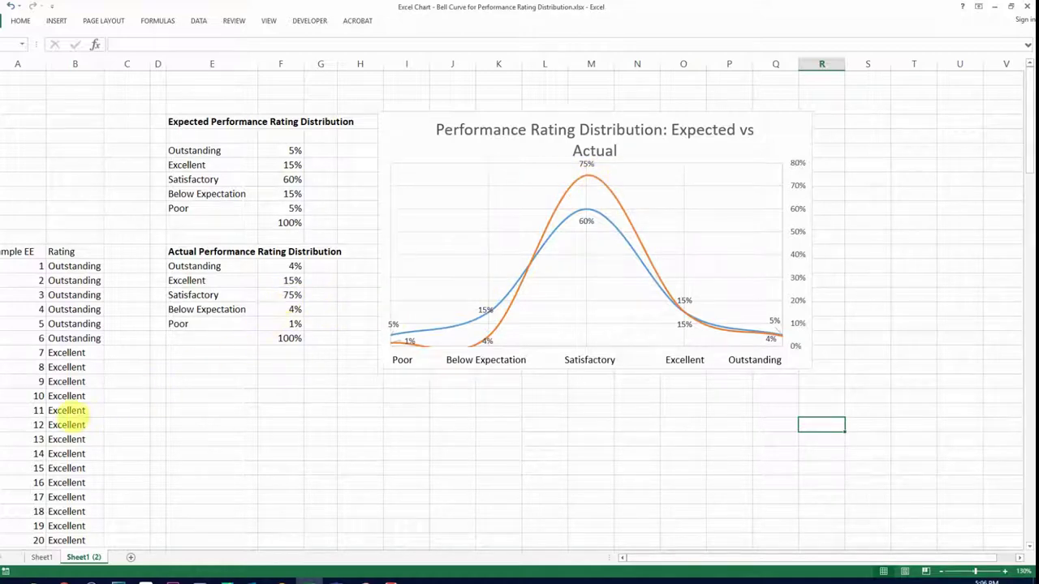
Copy the Excellent rating of sample employee 26 over the ratings of employees 27 to 34
{"action": "left_click", "coordinate": [89, 413]}
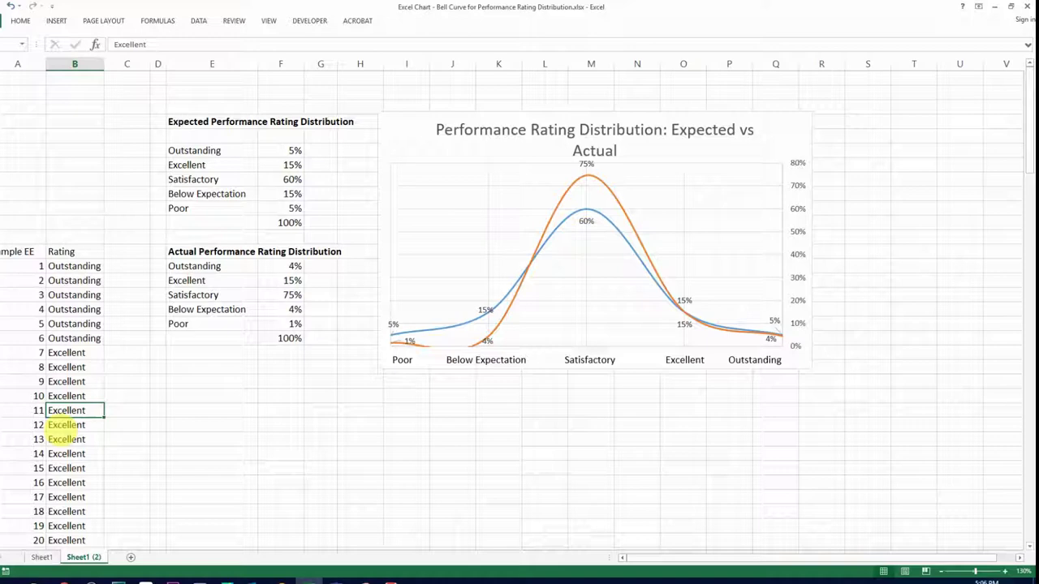
{"action": "scroll", "coordinate": [89, 430], "scroll_direction": "down", "scroll_amount": 3}
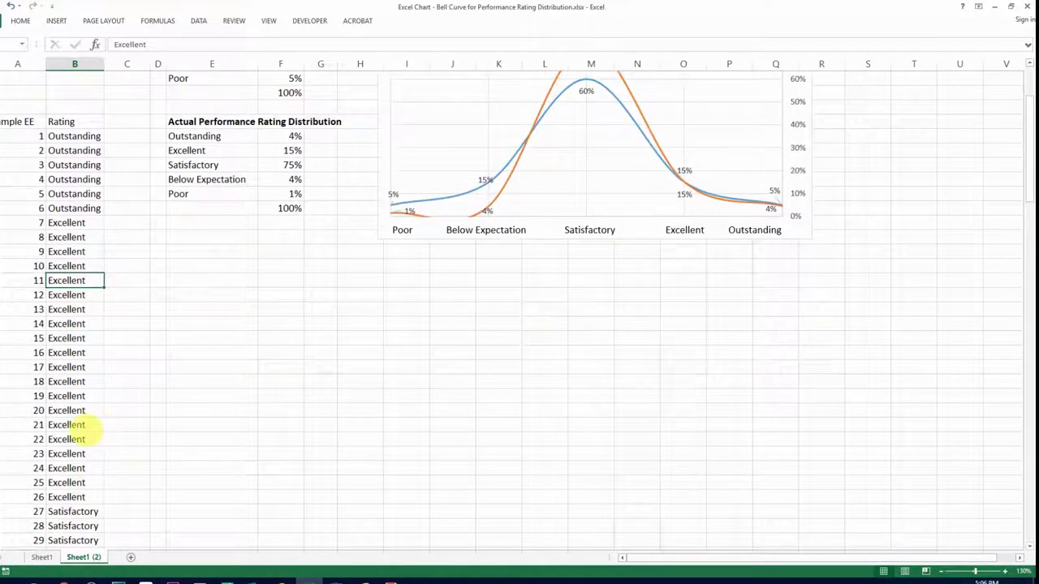
{"action": "scroll", "coordinate": [89, 430], "scroll_direction": "up", "scroll_amount": 3}
{"action": "scroll", "coordinate": [89, 430], "scroll_direction": "down", "scroll_amount": 10}
{"action": "scroll", "coordinate": [89, 431], "scroll_direction": "down", "scroll_amount": 3}
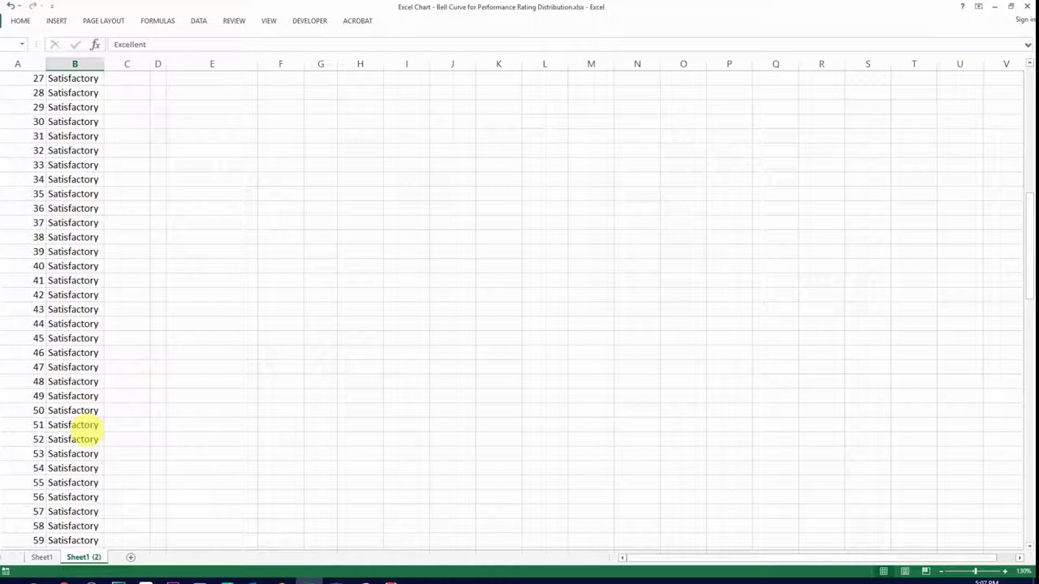
{"action": "scroll", "coordinate": [81, 432], "scroll_direction": "up", "scroll_amount": 3}
{"action": "left_click", "coordinate": [86, 195]}
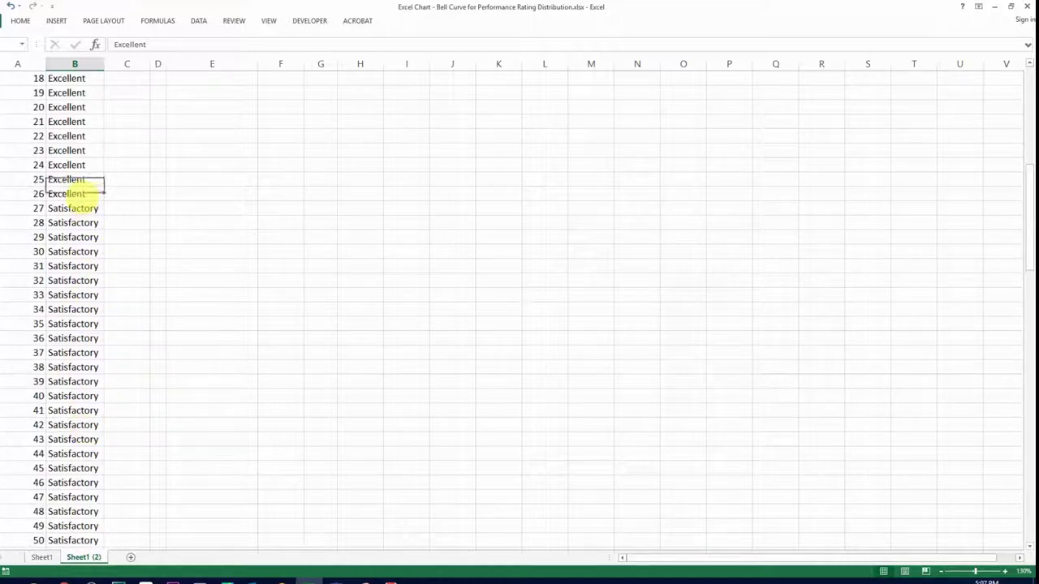
{"action": "key", "text": "ctrl+c"}
{"action": "left_click_drag", "start_coordinate": [89, 199], "coordinate": [89, 309]}
{"action": "key", "text": "ctrl+v"}
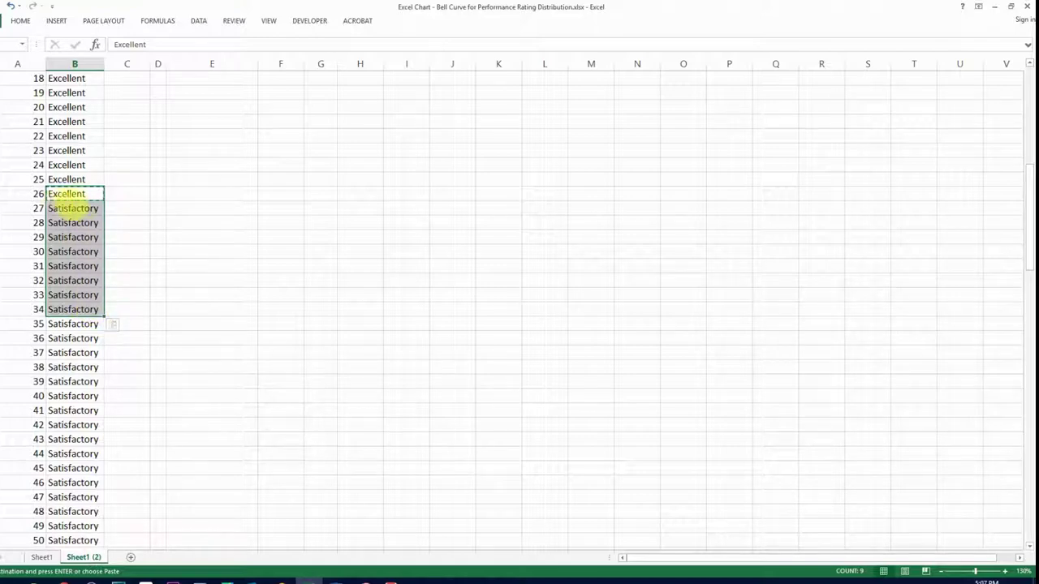
{"action": "key", "text": "ctrl+v"}
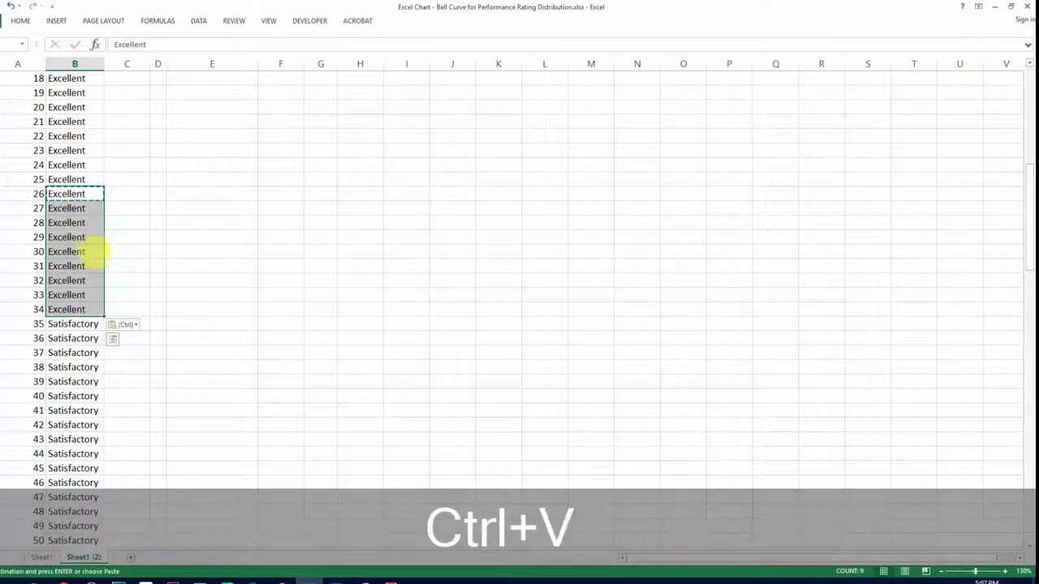
{"action": "key", "text": "Escape"}
{"action": "left_click", "coordinate": [89, 290]}
Copy the Below Expectation rating of sample employee 127 over the ratings of employees 113 to 126
{"action": "scroll", "coordinate": [90, 295], "scroll_direction": "down", "scroll_amount": 19}
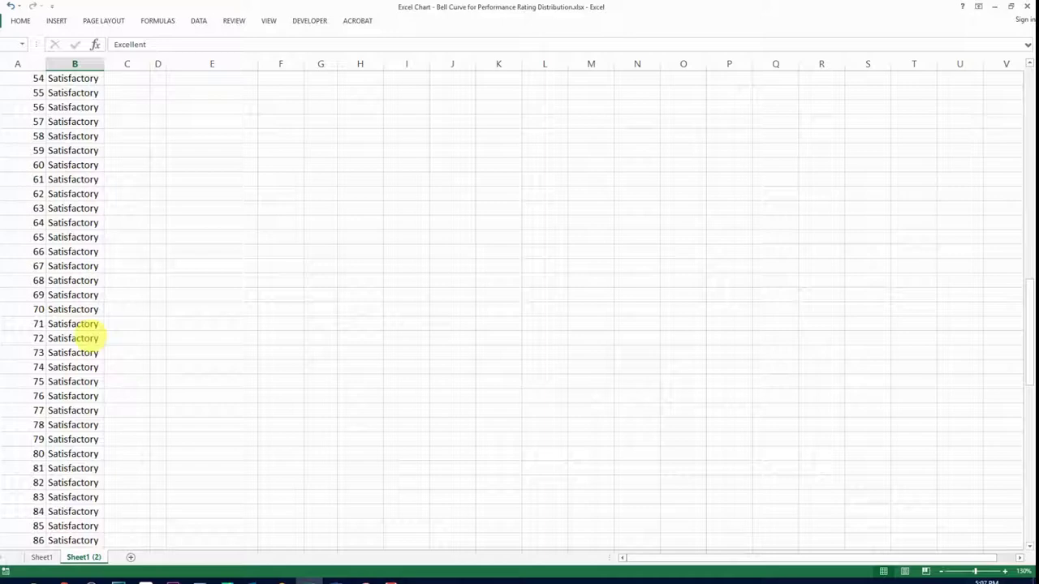
{"action": "scroll", "coordinate": [87, 374], "scroll_direction": "down", "scroll_amount": 11}
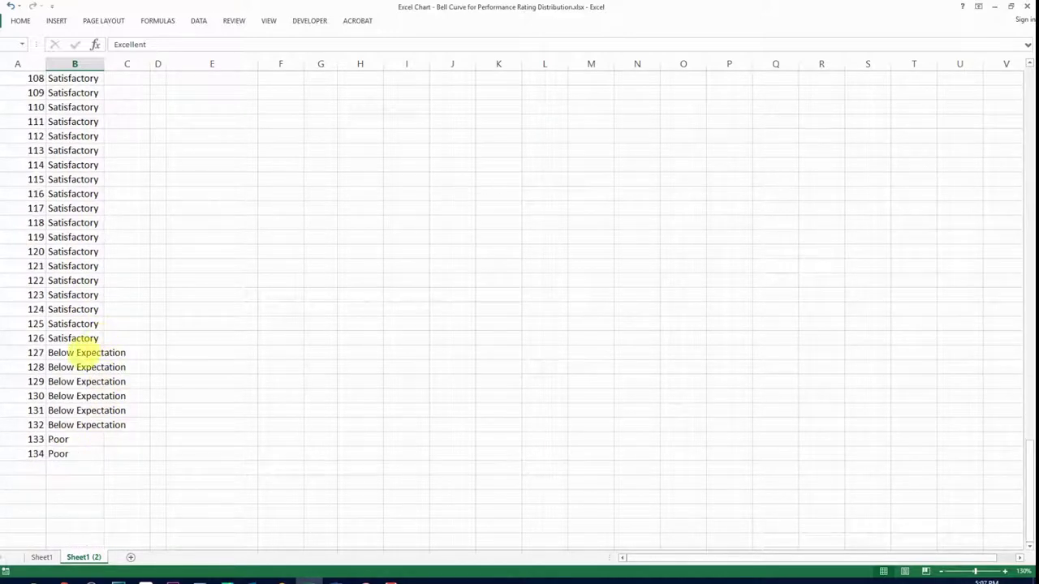
{"action": "left_click", "coordinate": [81, 353]}
{"action": "key", "text": "ctrl+c"}
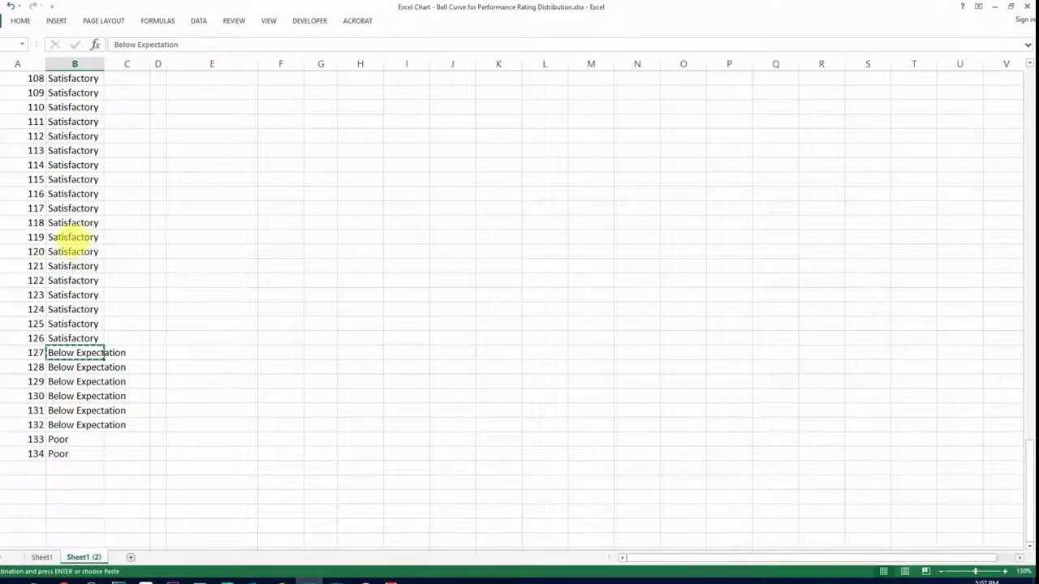
{"action": "left_click_drag", "start_coordinate": [73, 152], "coordinate": [75, 349]}
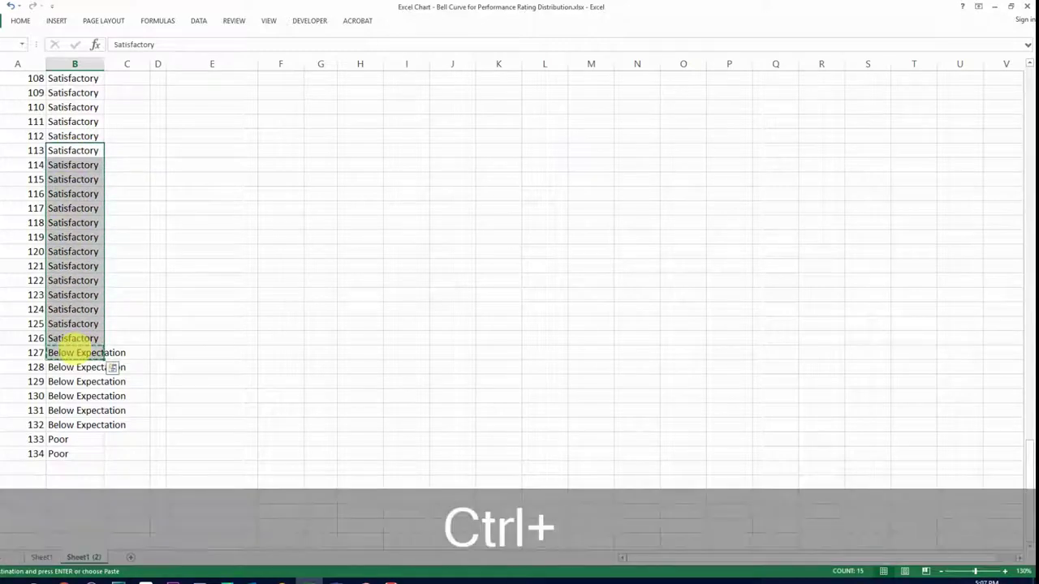
{"action": "key", "text": "ctrl+v"}
{"action": "key", "text": "Escape"}
{"action": "left_click", "coordinate": [77, 294]}
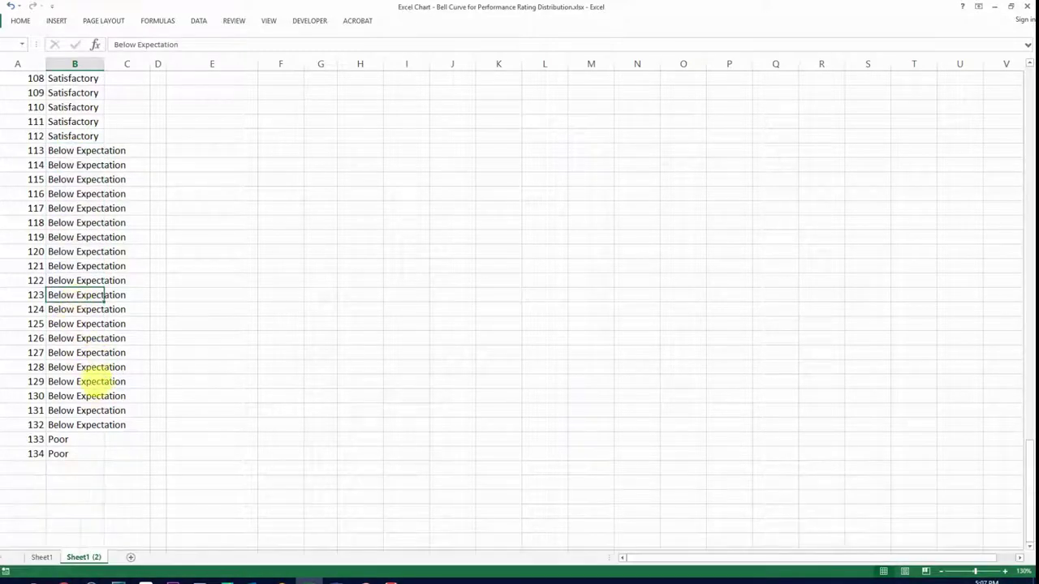
Copy the Poor rating of sample employee 133 over the ratings of employees 80 to 85 and return to the chart
{"action": "scroll", "coordinate": [98, 396], "scroll_direction": "up", "scroll_amount": 4}
{"action": "scroll", "coordinate": [97, 396], "scroll_direction": "down", "scroll_amount": 6}
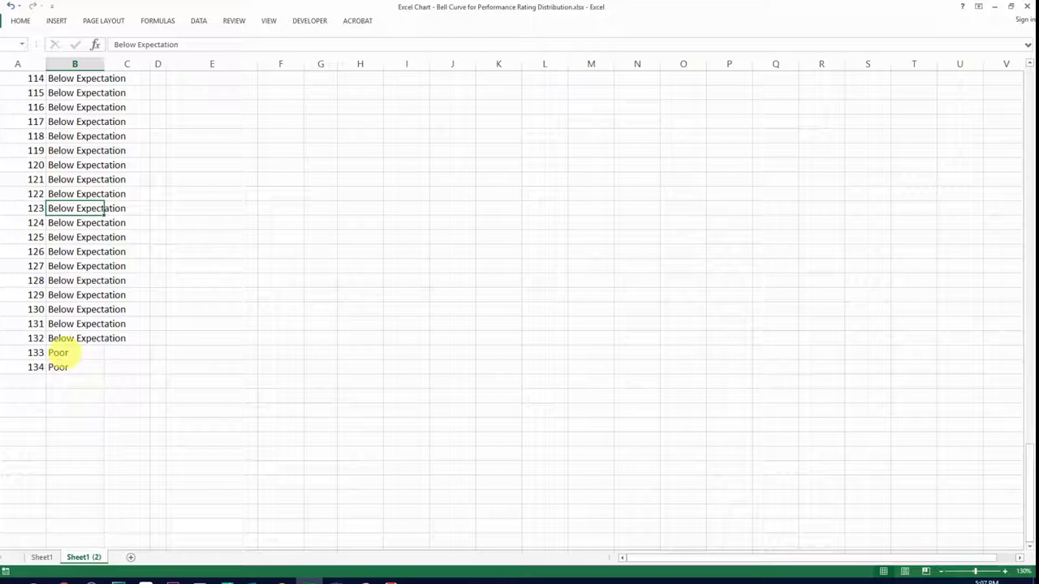
{"action": "left_click", "coordinate": [65, 353]}
{"action": "key", "text": "ctrl+c"}
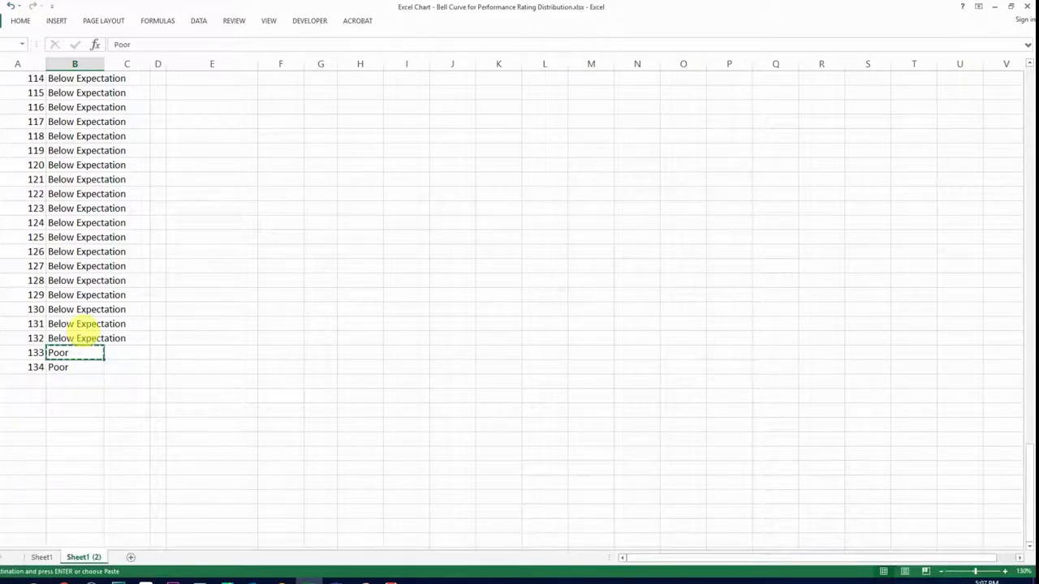
{"action": "scroll", "coordinate": [87, 331], "scroll_direction": "up", "scroll_amount": 15}
{"action": "scroll", "coordinate": [83, 330], "scroll_direction": "up", "scroll_amount": 2}
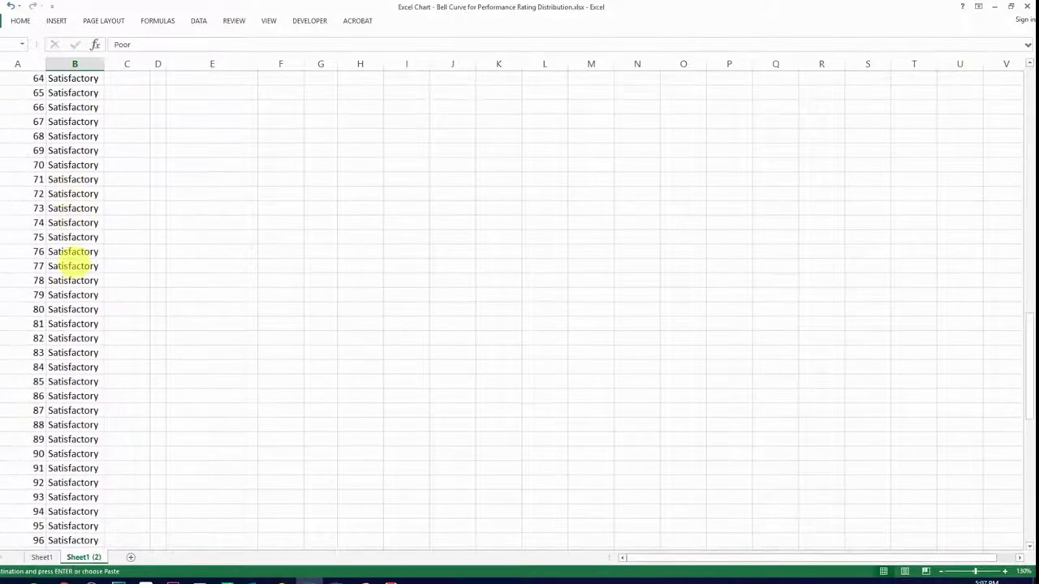
{"action": "key", "text": "ctrl+v"}
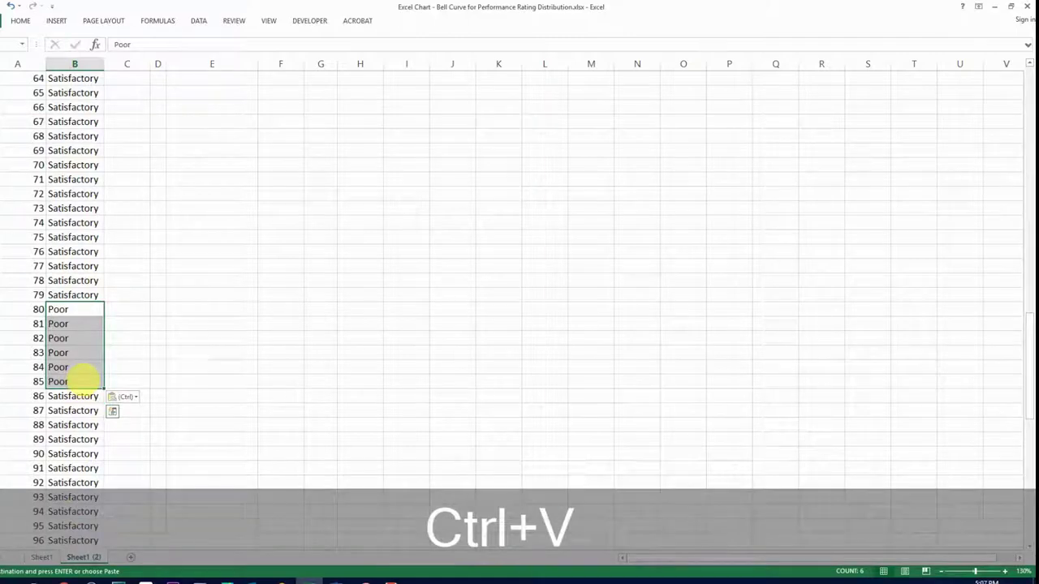
{"action": "scroll", "coordinate": [139, 366], "scroll_direction": "up", "scroll_amount": 12}
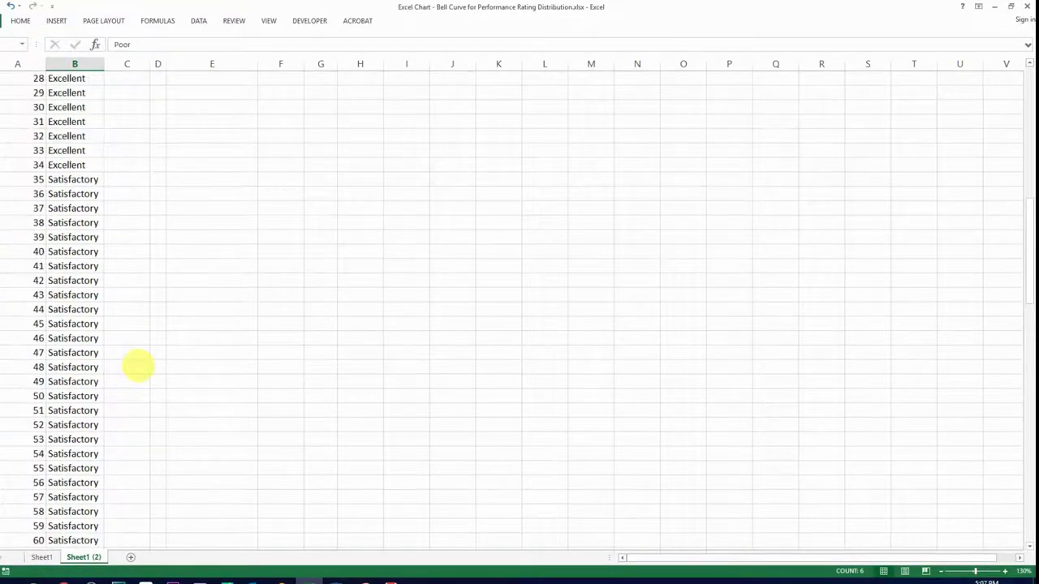
{"action": "scroll", "coordinate": [139, 366], "scroll_direction": "up", "scroll_amount": 10}
{"action": "left_click", "coordinate": [617, 290]}
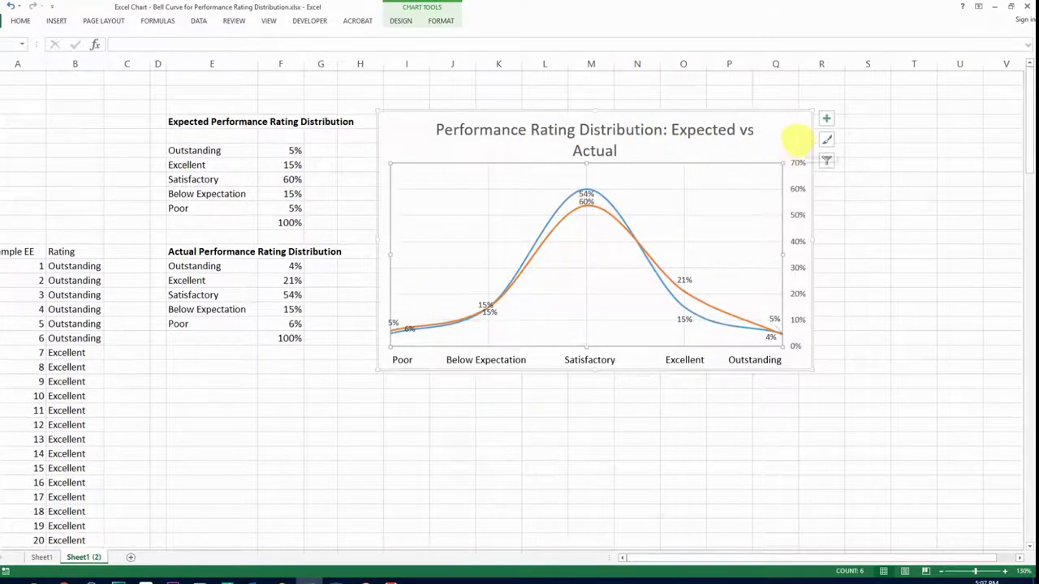
{"action": "left_click", "coordinate": [795, 140]}
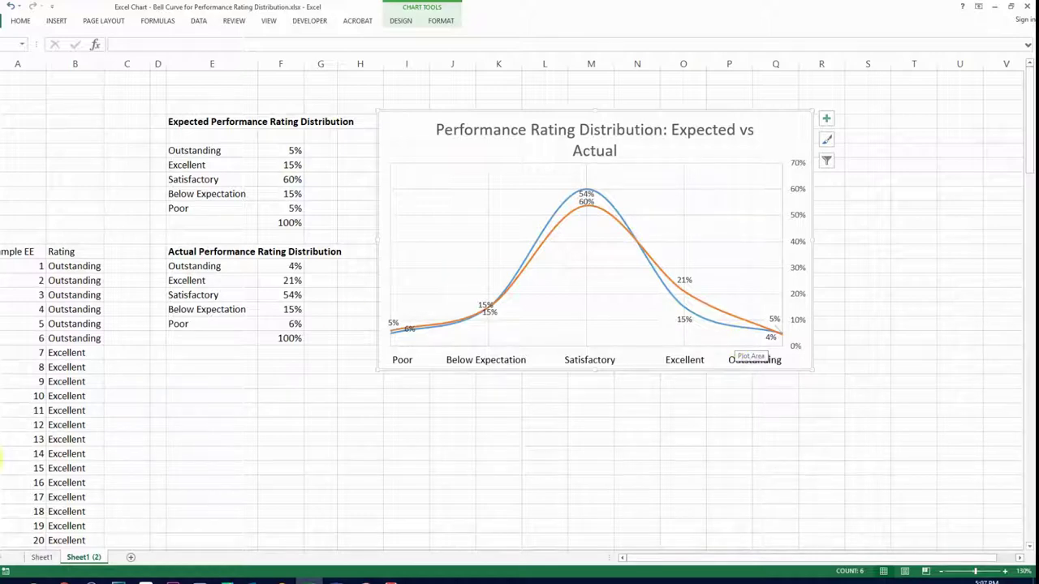
Copy the Outstanding rating of sample employee 6 over the ratings of employees 7 to 9
{"action": "left_click", "coordinate": [77, 411]}
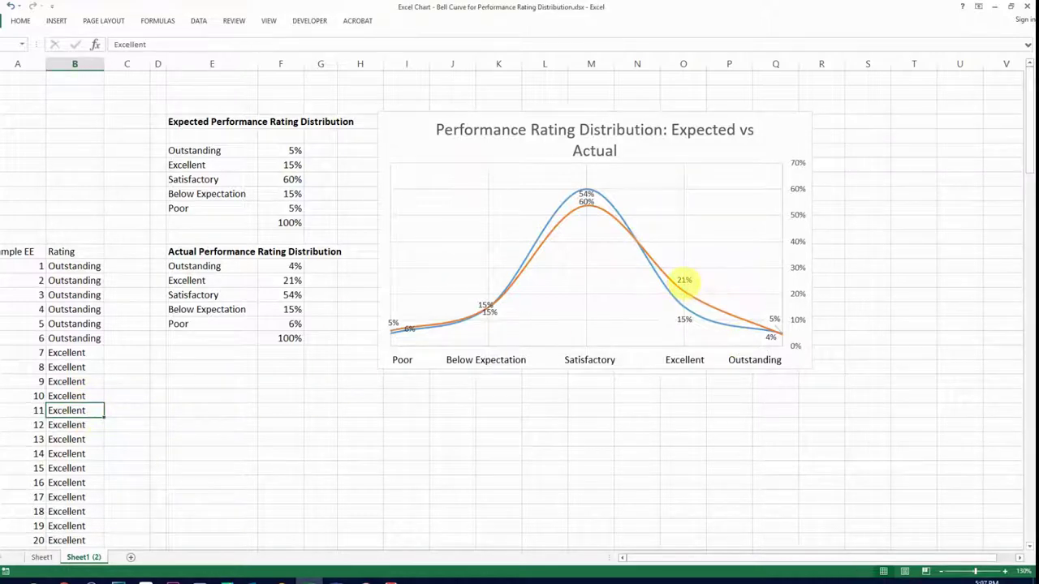
{"action": "left_click", "coordinate": [74, 338]}
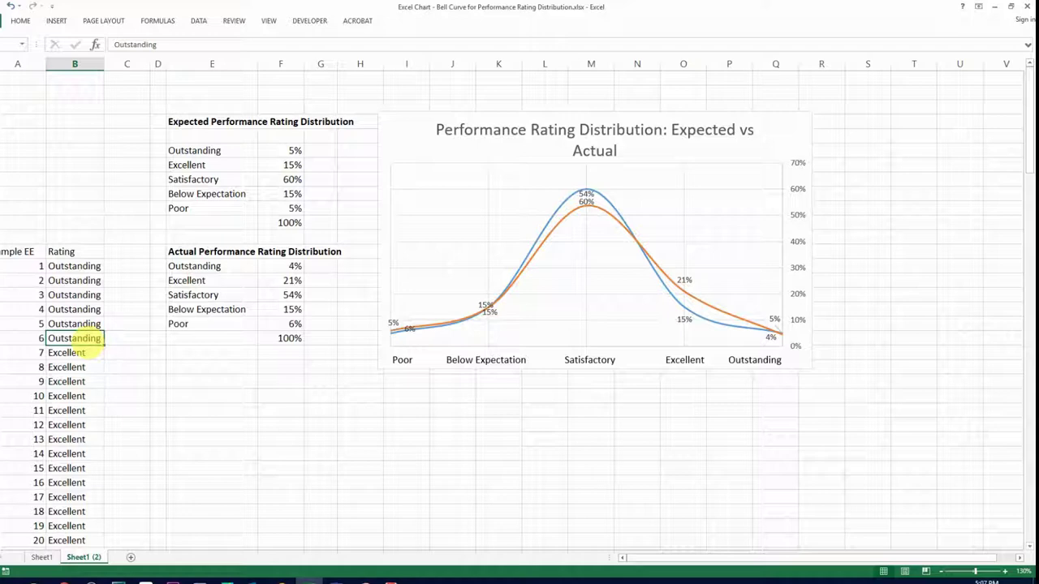
{"action": "key", "text": "ctrl+c"}
{"action": "left_click_drag", "start_coordinate": [74, 338], "coordinate": [70, 386]}
{"action": "key", "text": "ctrl+v"}
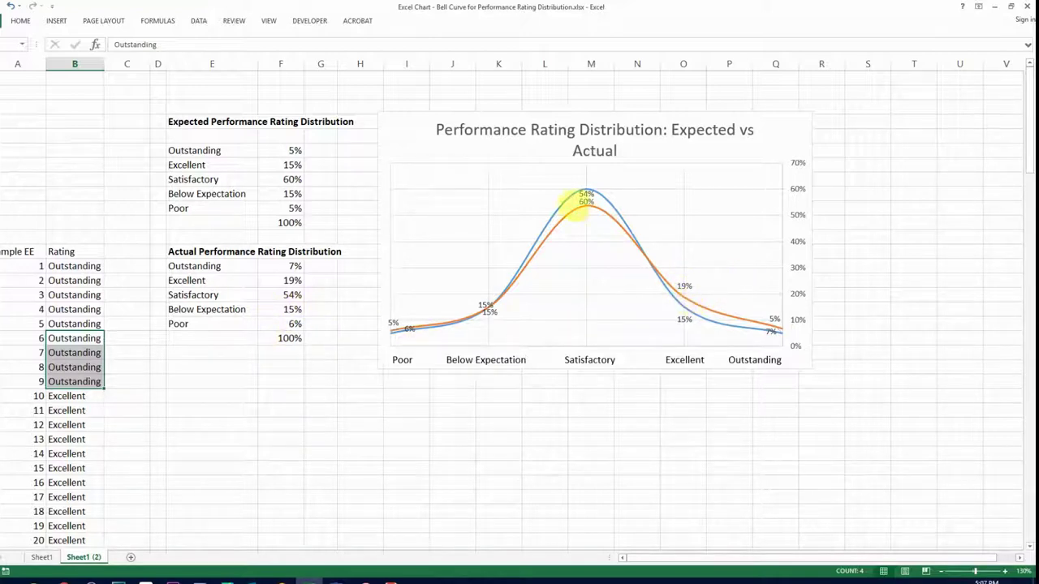
Inspect the formulas for the actual Satisfactory, Outstanding and Excellent percentages and compare them with the chart's curves
{"action": "left_click", "coordinate": [275, 294]}
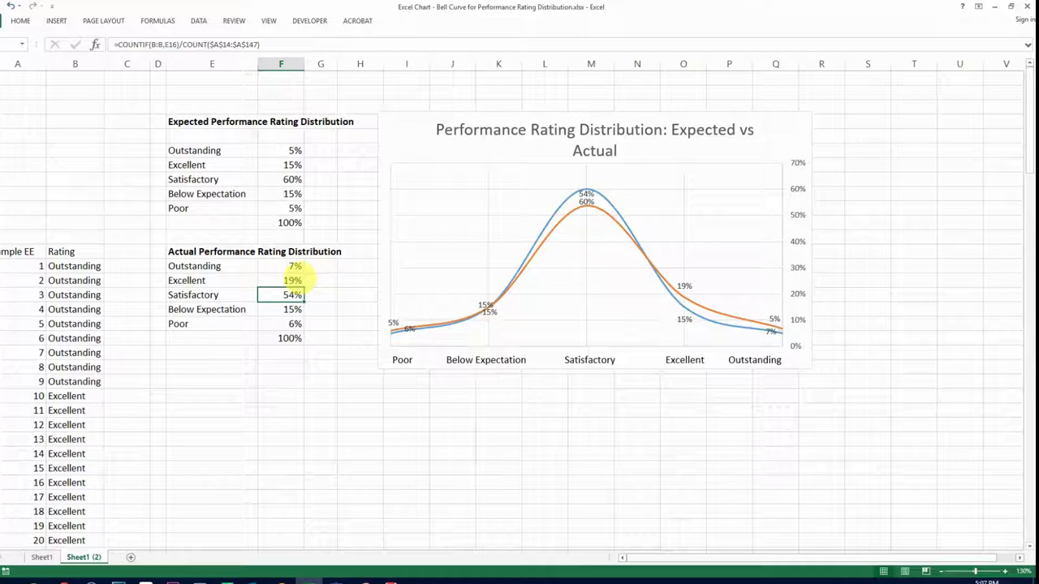
{"action": "left_click", "coordinate": [288, 268]}
{"action": "left_click", "coordinate": [288, 280]}
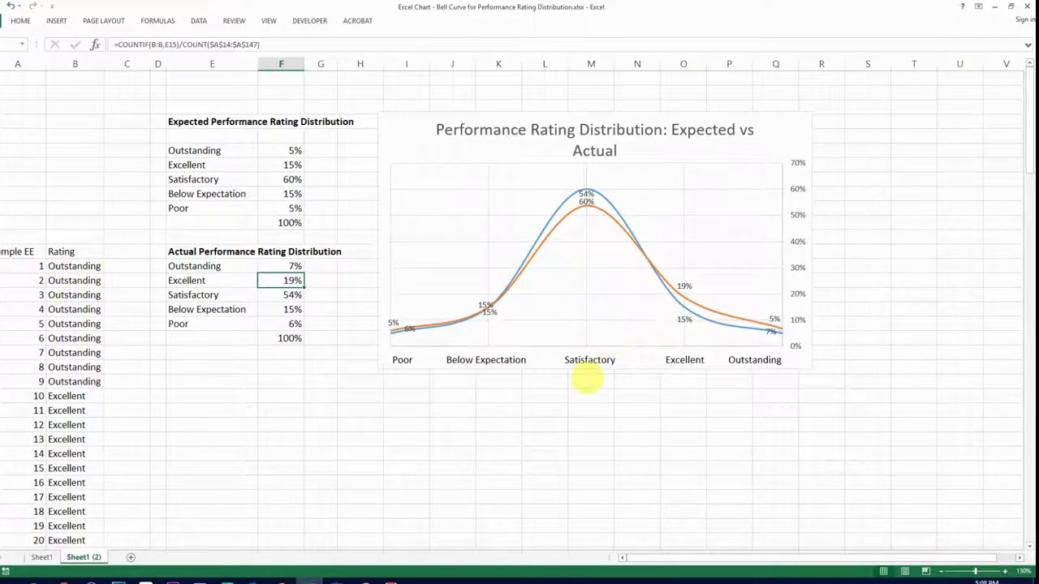
{"action": "left_click", "coordinate": [625, 381]}
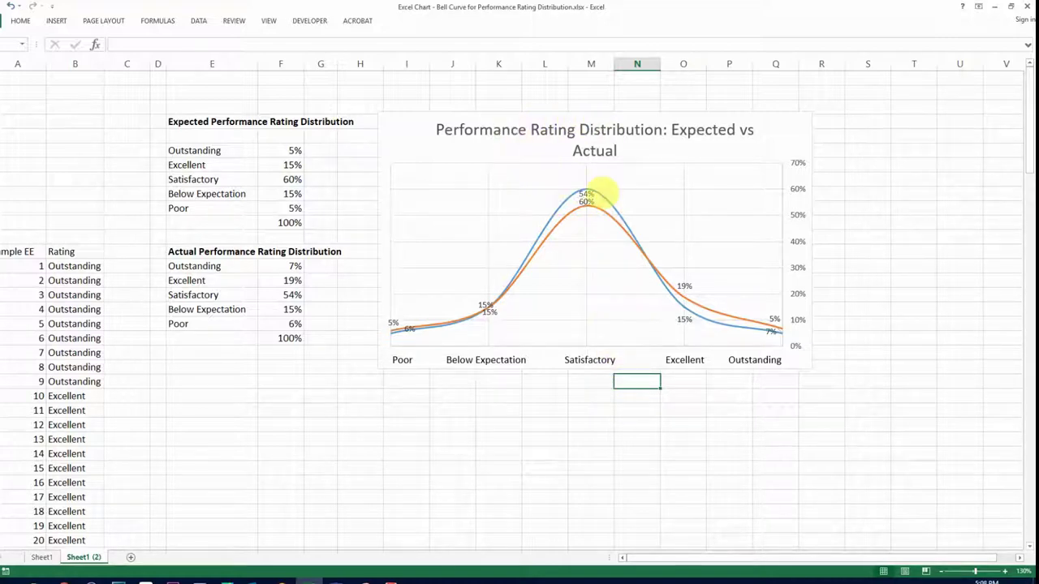
{"action": "mouse_move", "coordinate": [604, 192]}
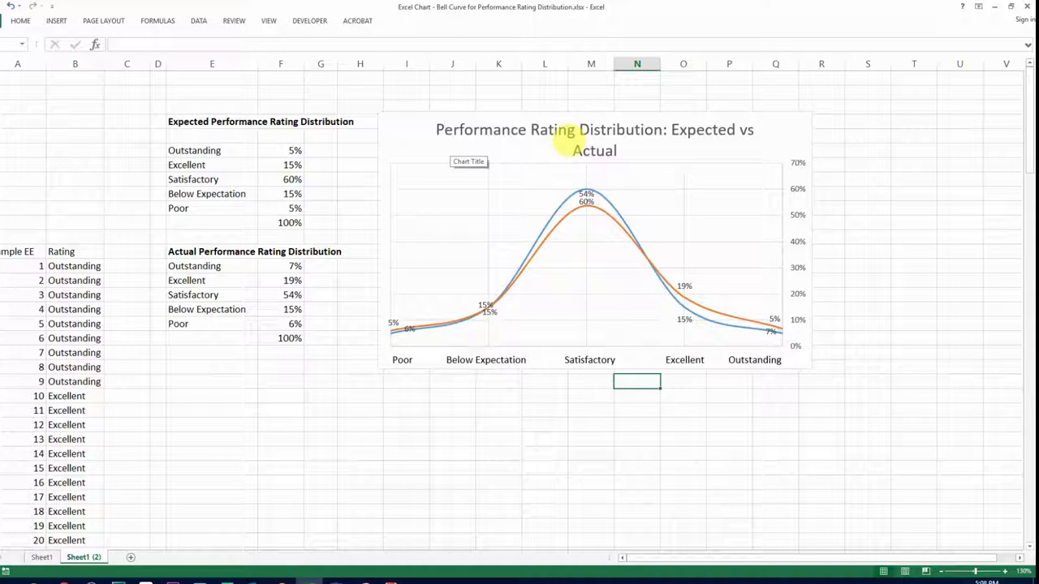